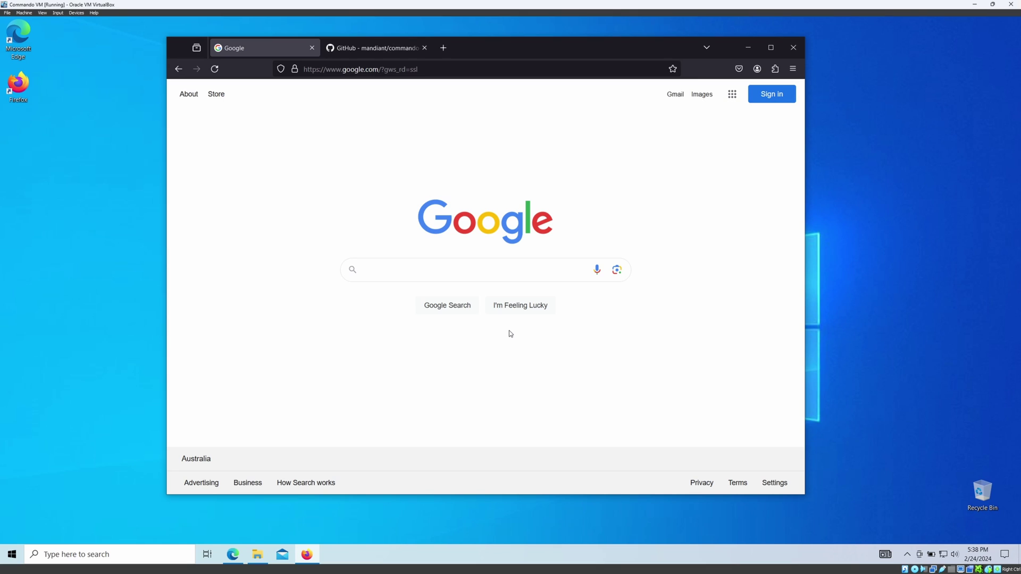
Search Google for "commando vm github".
click(428, 270)
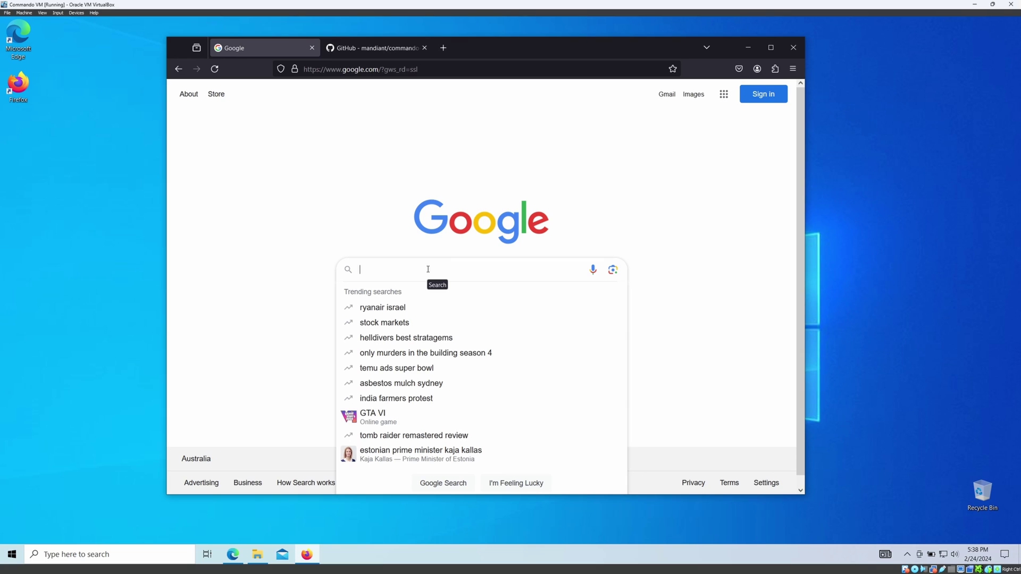
text(command)
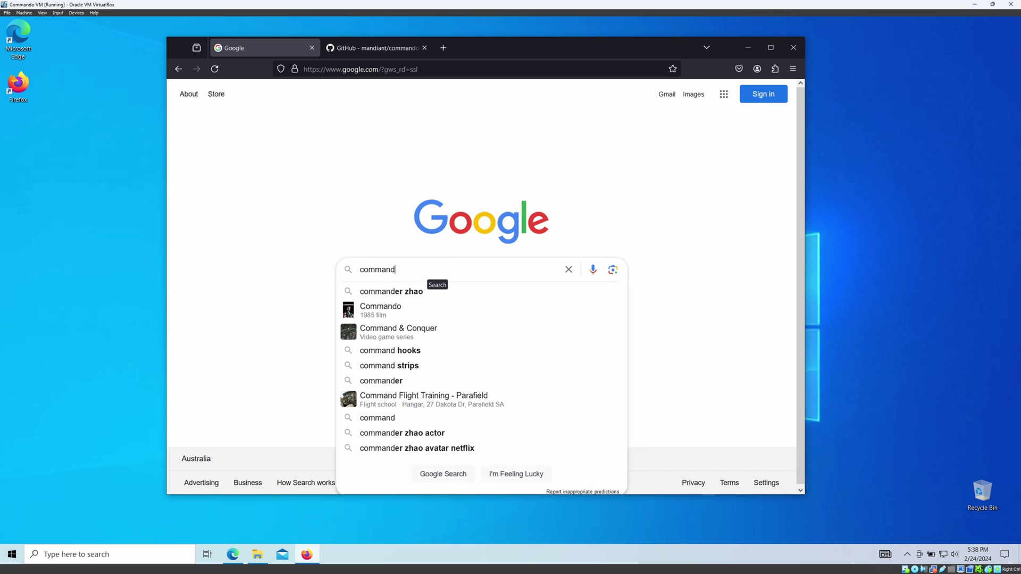
text(o vm gih)
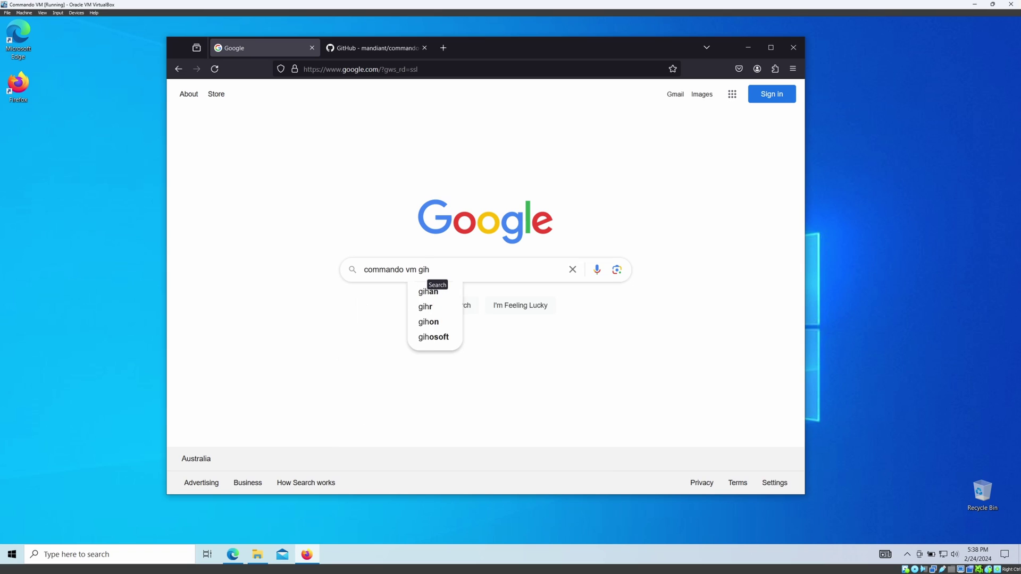
key(BackSpace)
text(thub)
key(Return)
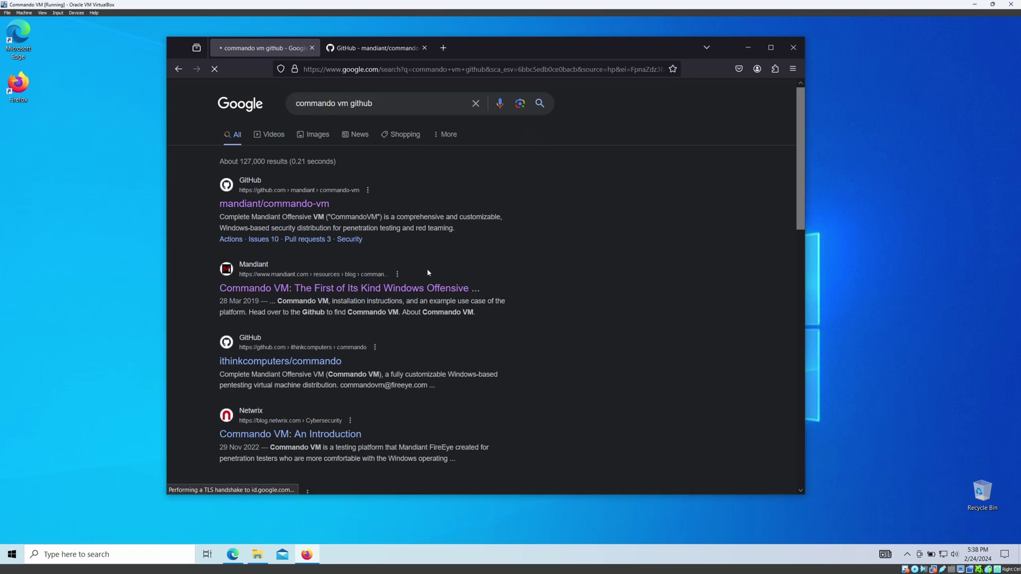
Open the mandiant/commando-vm repository, maximize Firefox, and highlight its Windows-based pentesting description.
click(284, 204)
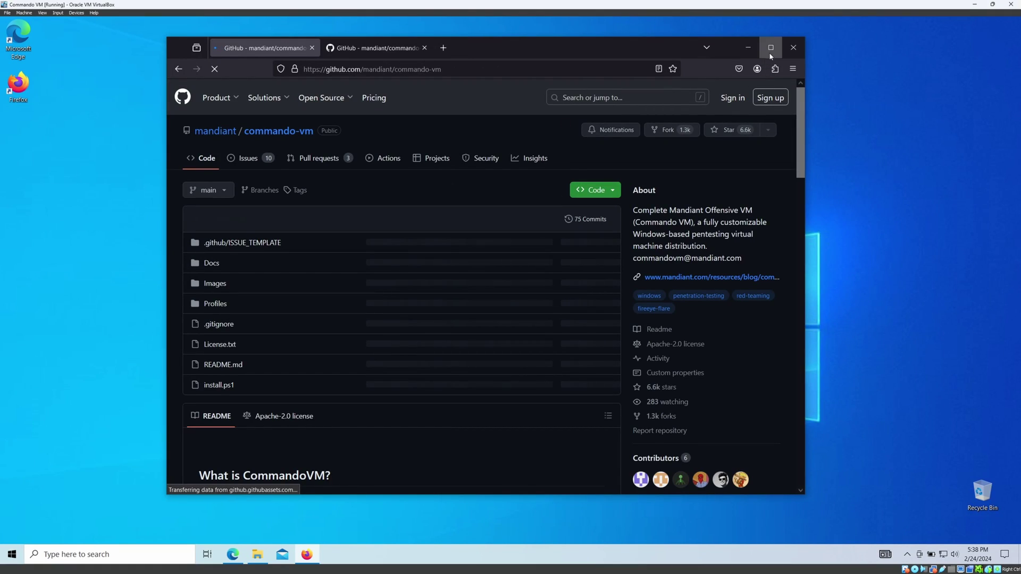
click(770, 48)
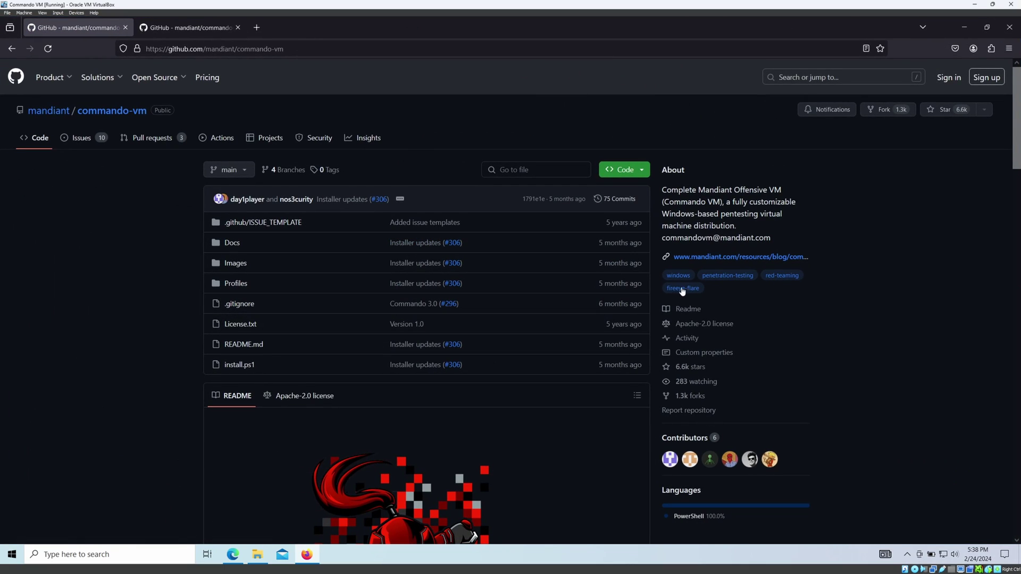
drag(662, 190, 708, 193)
drag(663, 214, 737, 228)
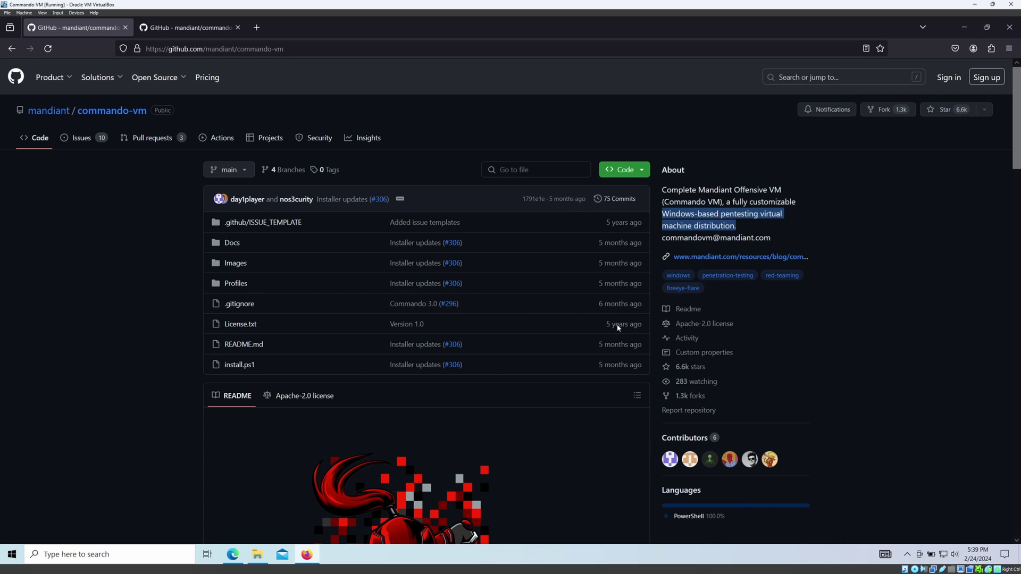
scroll(452, 380, down, 4)
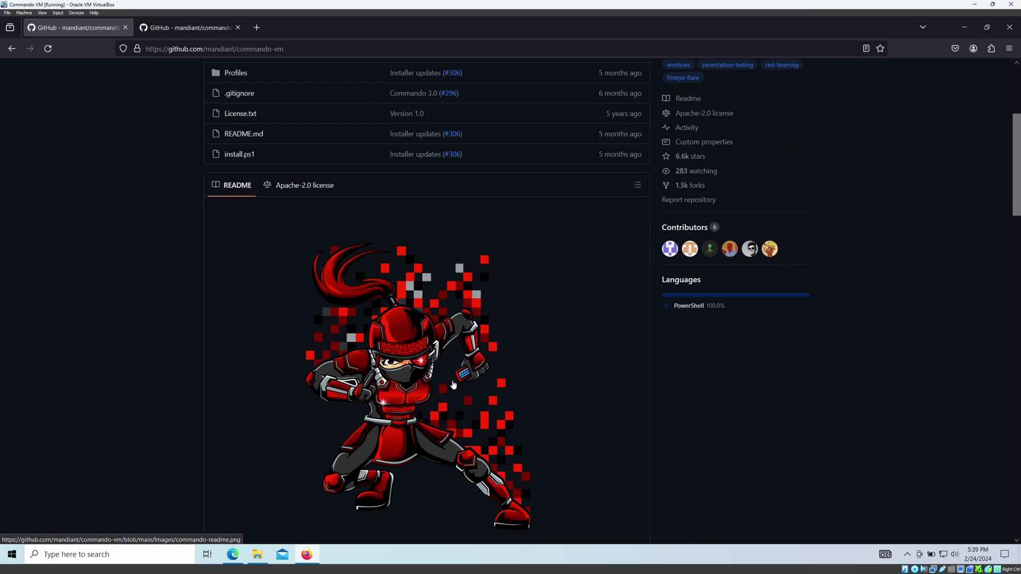
scroll(452, 384, down, 3)
scroll(434, 282, down, 4)
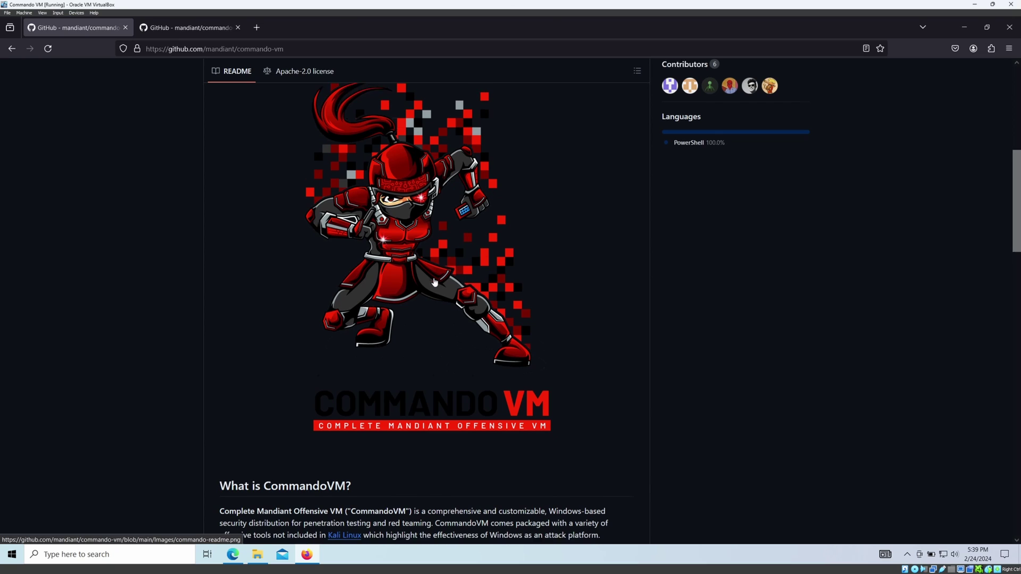
scroll(458, 353, down, 3)
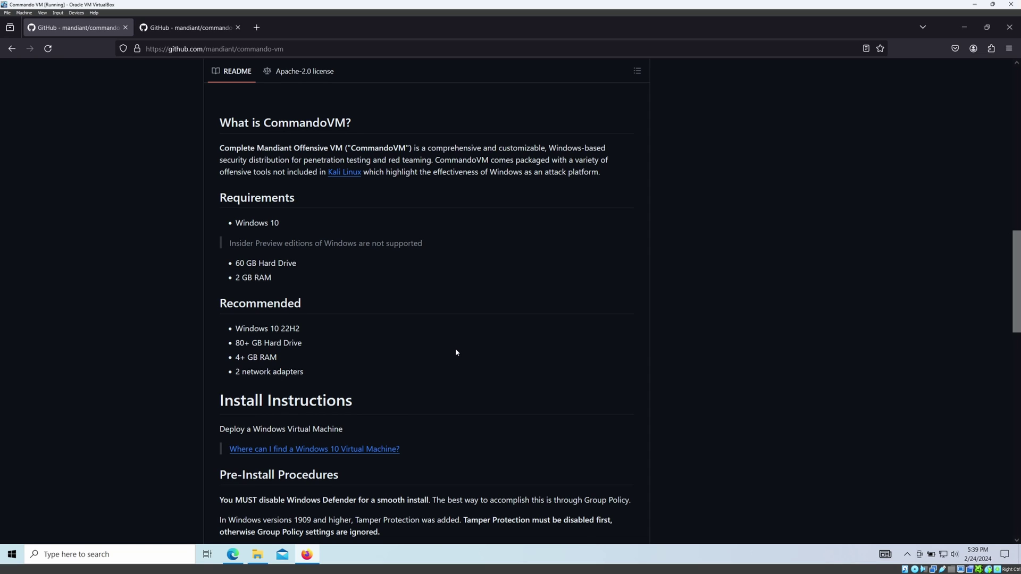
scroll(456, 352, up, 4)
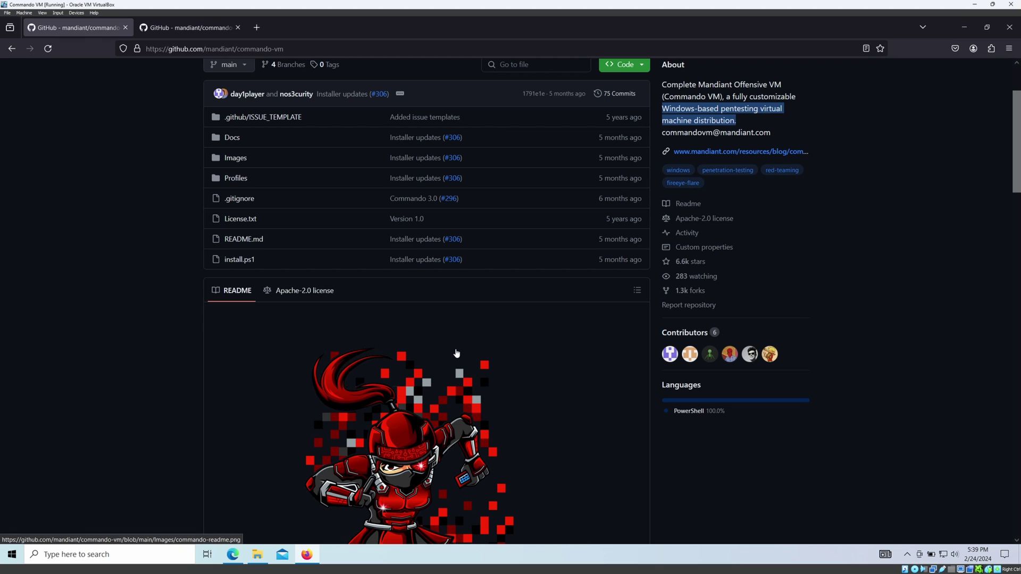
scroll(456, 353, up, 2)
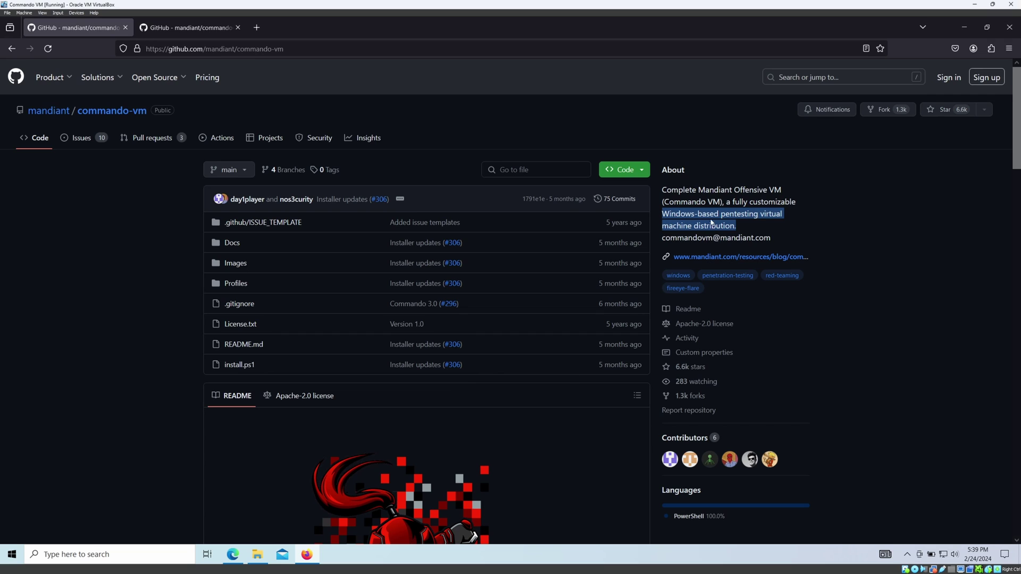
Shrink and move Firefox aside, bring File Explorer forward, and refresh the desktop.
click(986, 27)
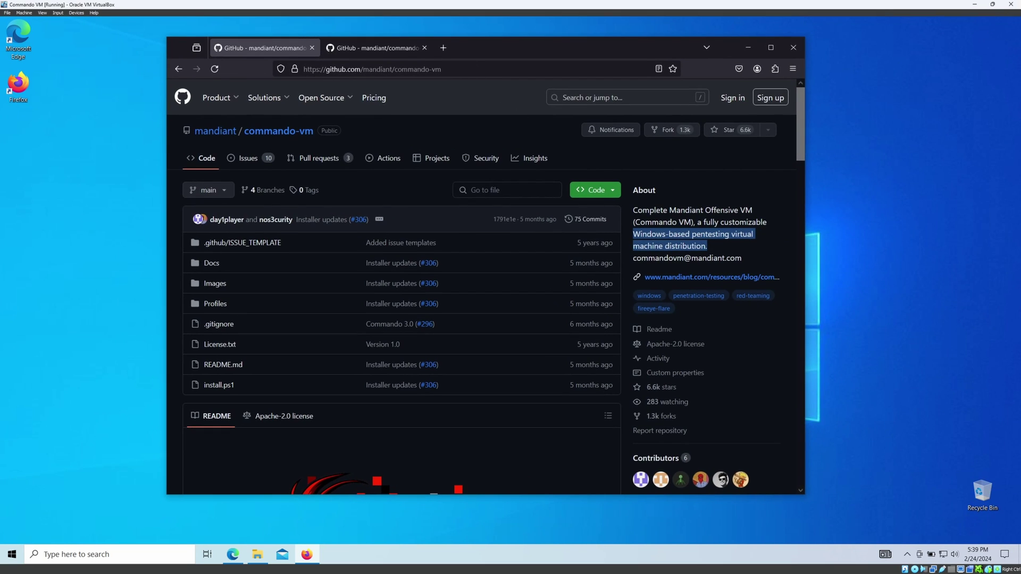
drag(464, 46, 540, 45)
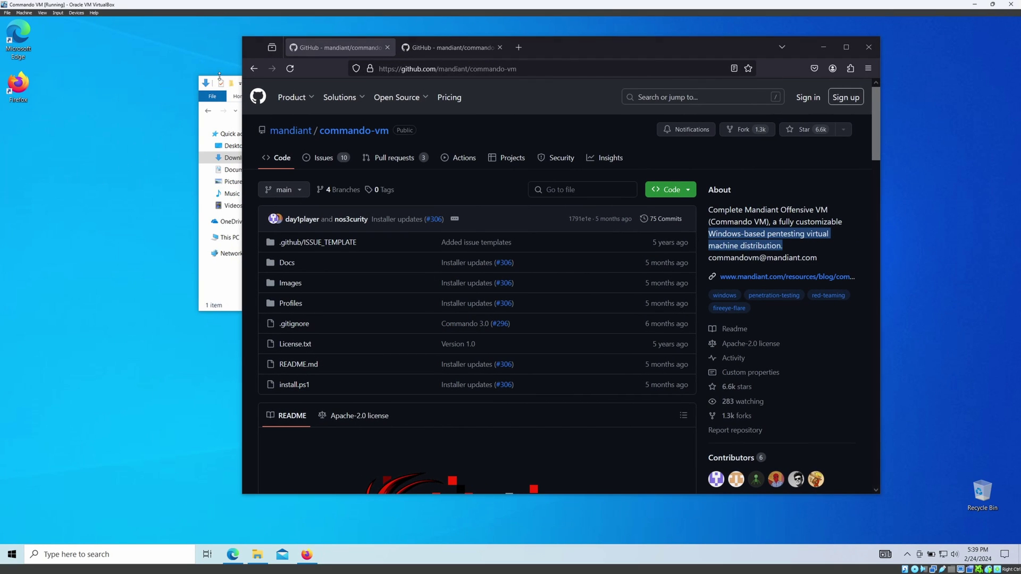
click(206, 83)
click(376, 81)
drag(375, 81, 347, 144)
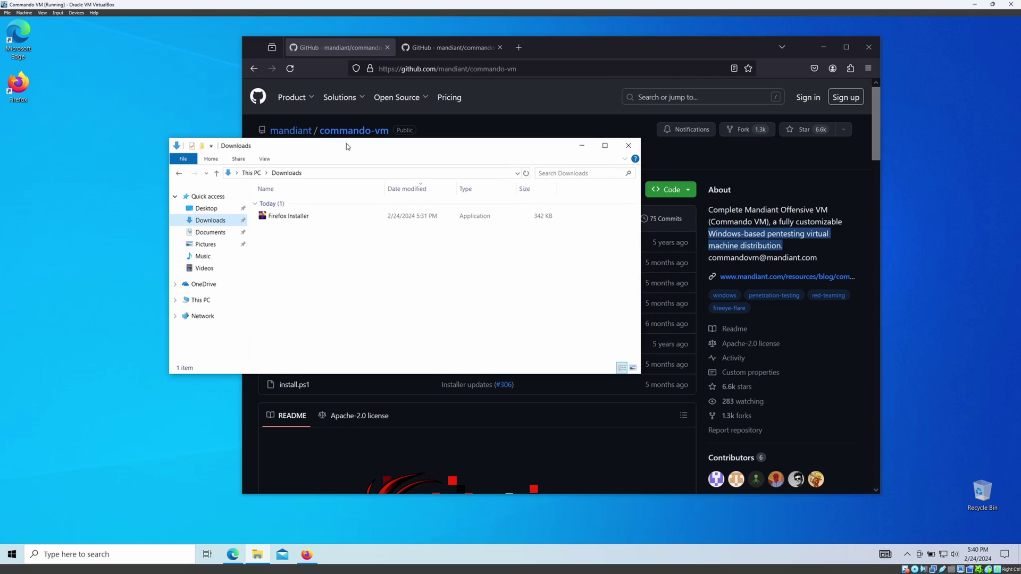
right_click(62, 154)
click(84, 185)
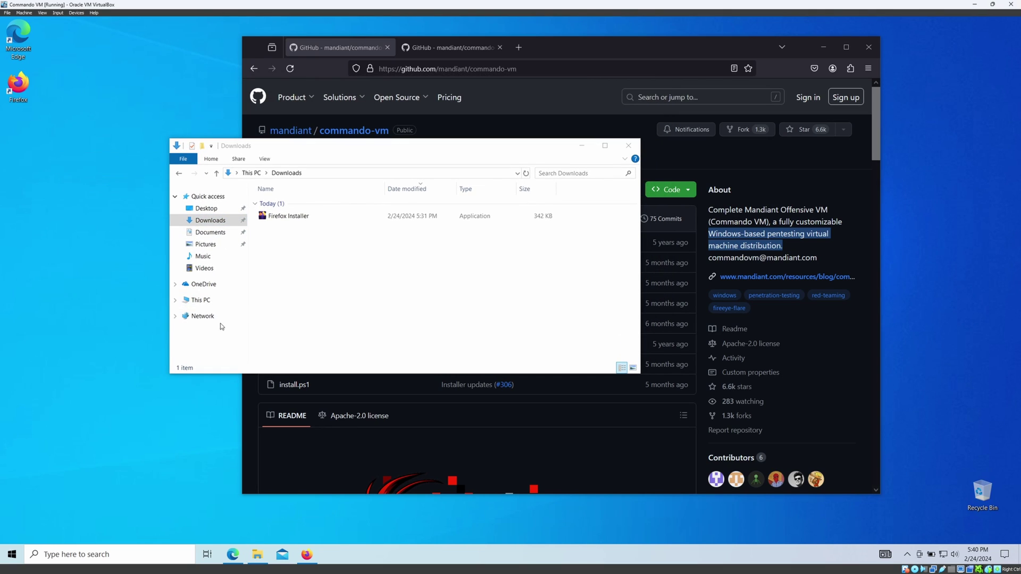
Check This PC's drives (58.5 GB free of 79.4 GB on C:), then minimize Explorer.
click(201, 301)
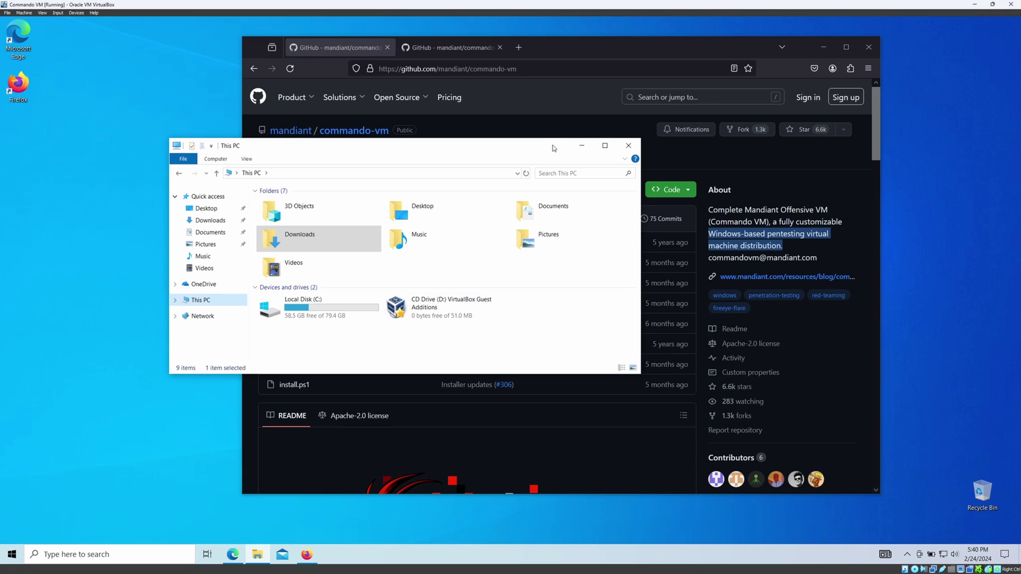
drag(551, 145, 513, 117)
click(544, 117)
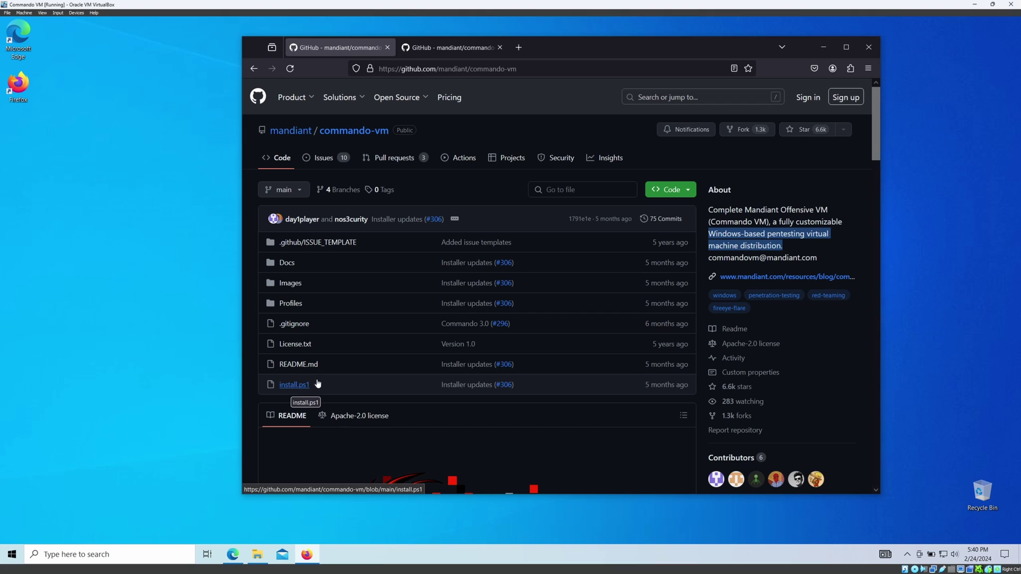
Scroll the README to Pre-Install Procedures and highlight the Virus & threat protection settings path.
scroll(564, 311, down, 10)
scroll(565, 314, down, 7)
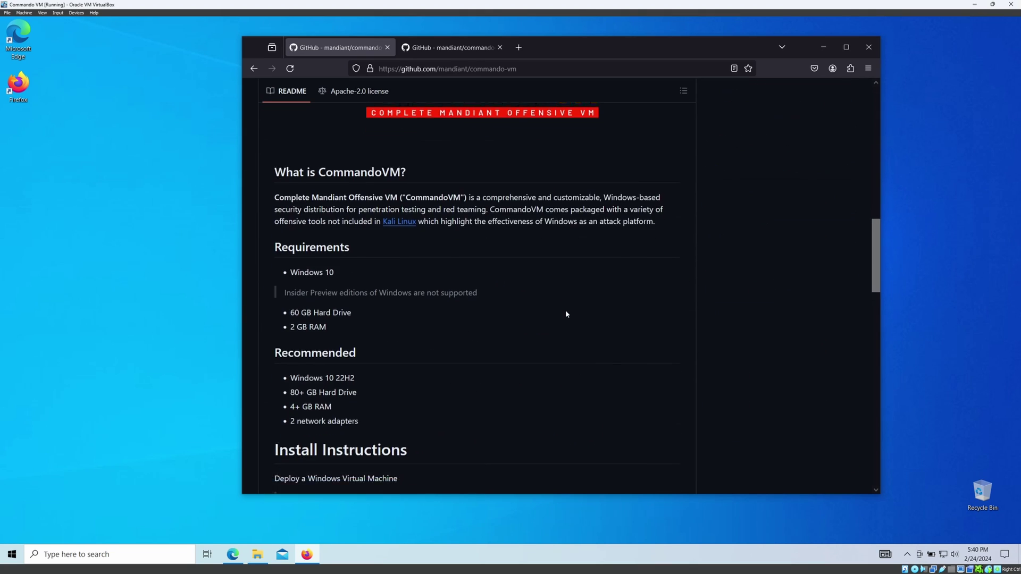
drag(294, 312, 536, 326)
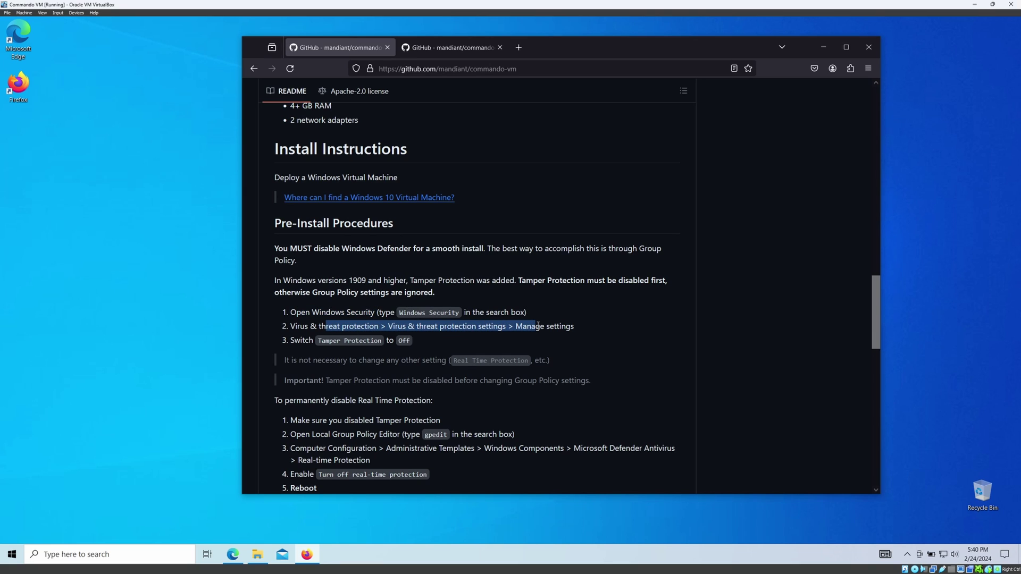
scroll(326, 218, down, 5)
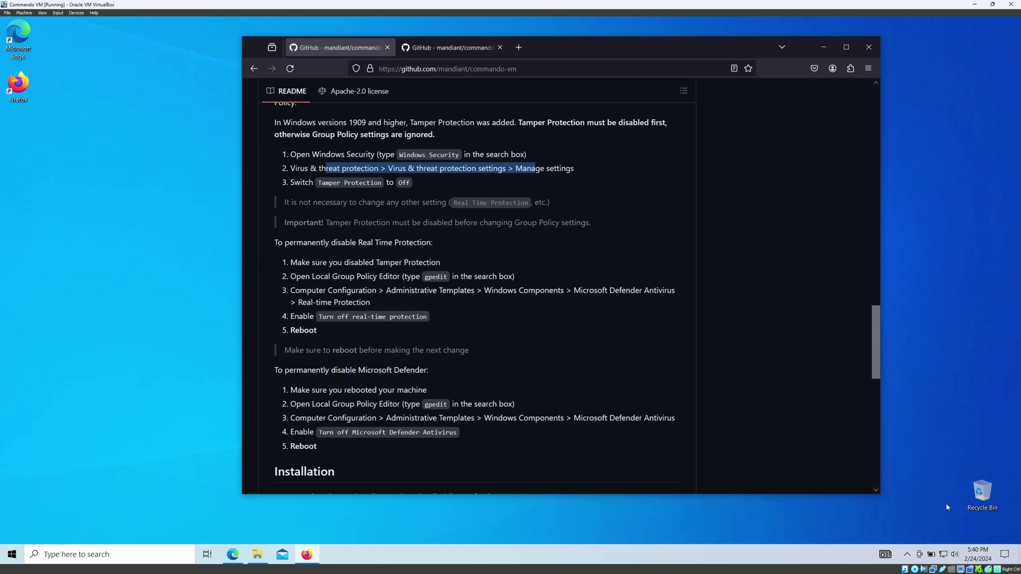
Launch the Windows Security dashboard from its tray icon and move Firefox aside to expose it.
click(907, 554)
right_click(899, 514)
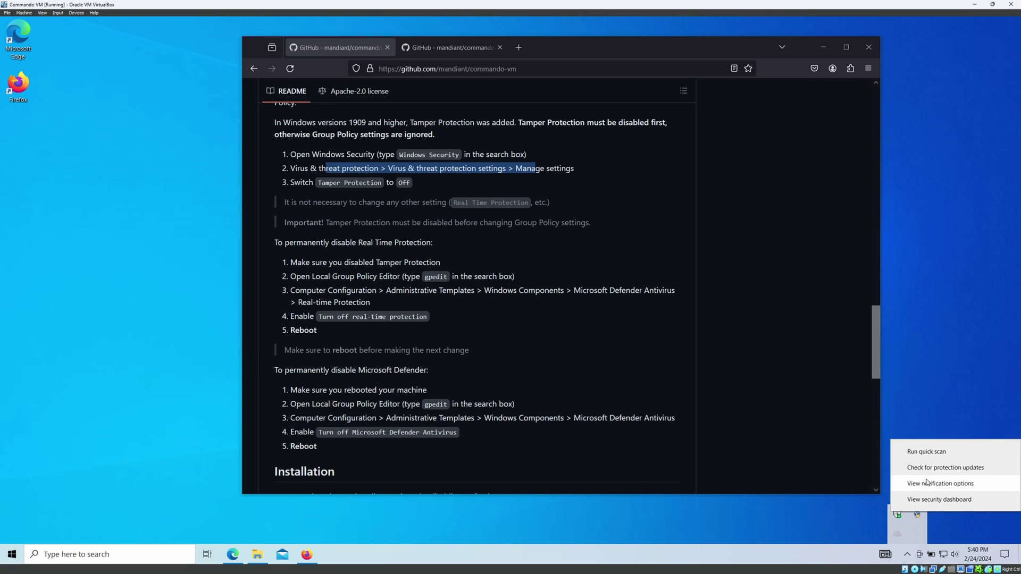
click(928, 499)
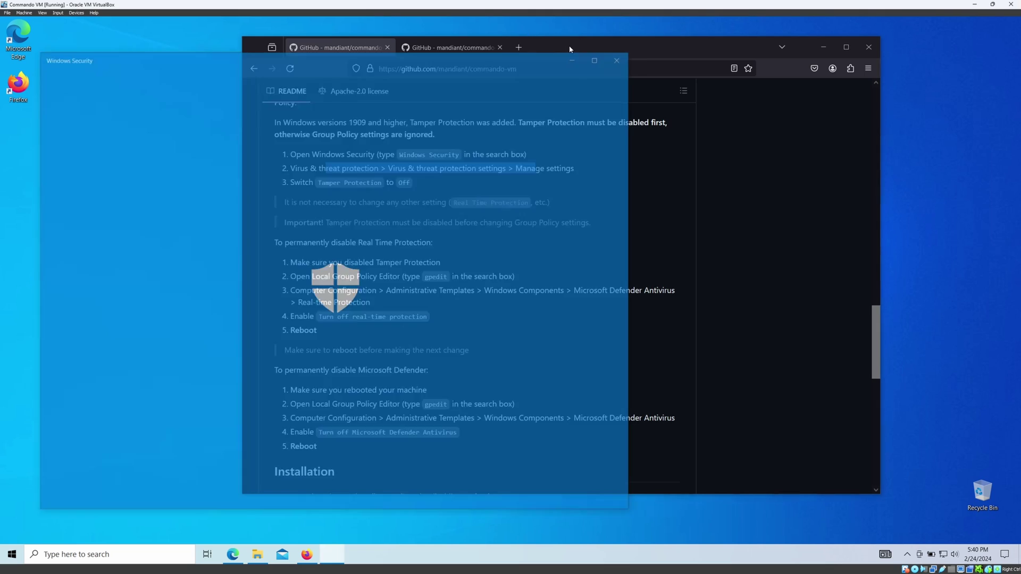
drag(534, 38, 572, 35)
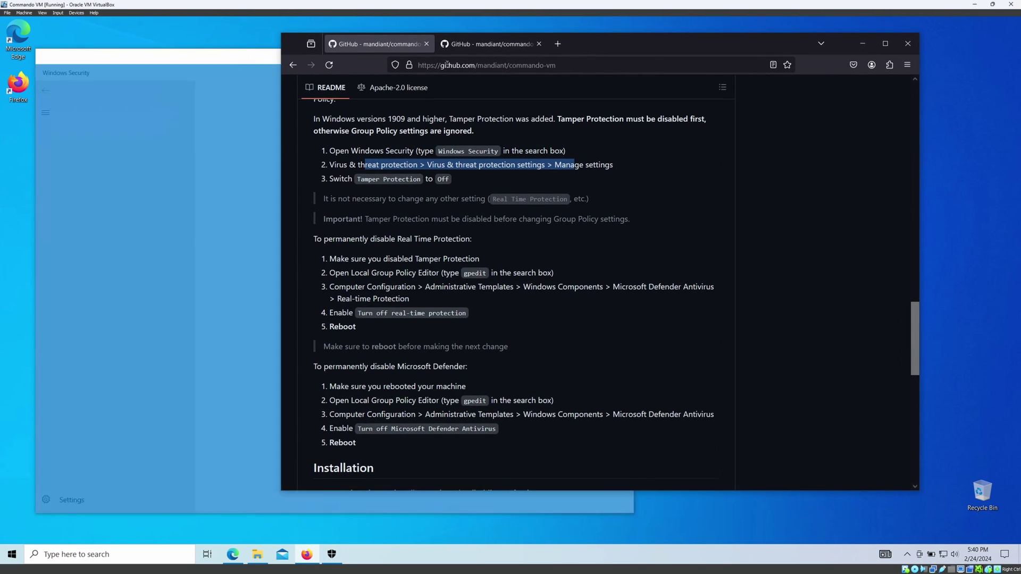
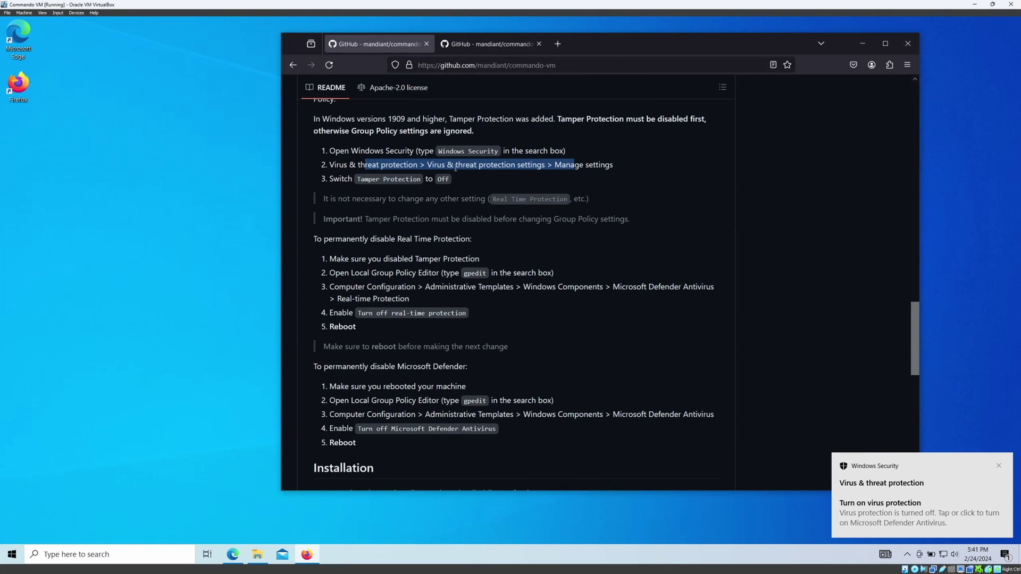
Review the README pre-install steps, highlighting the Tamper Protection and gpedit instructions.
click(512, 178)
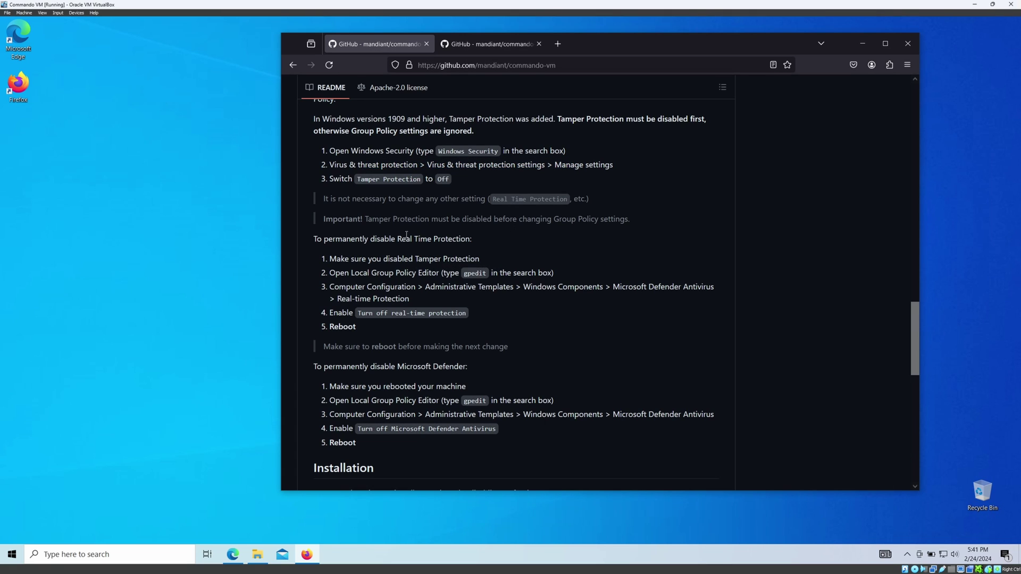
scroll(406, 234, up, 2)
drag(335, 217, 609, 217)
drag(336, 232, 428, 234)
click(460, 237)
drag(353, 235, 433, 233)
scroll(345, 217, down, 4)
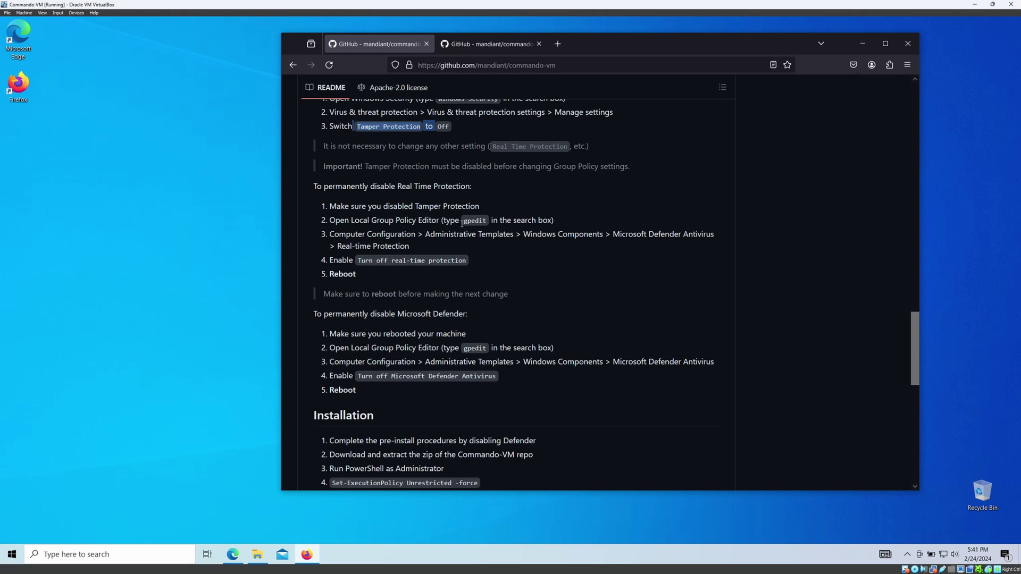
drag(461, 221, 494, 223)
click(493, 239)
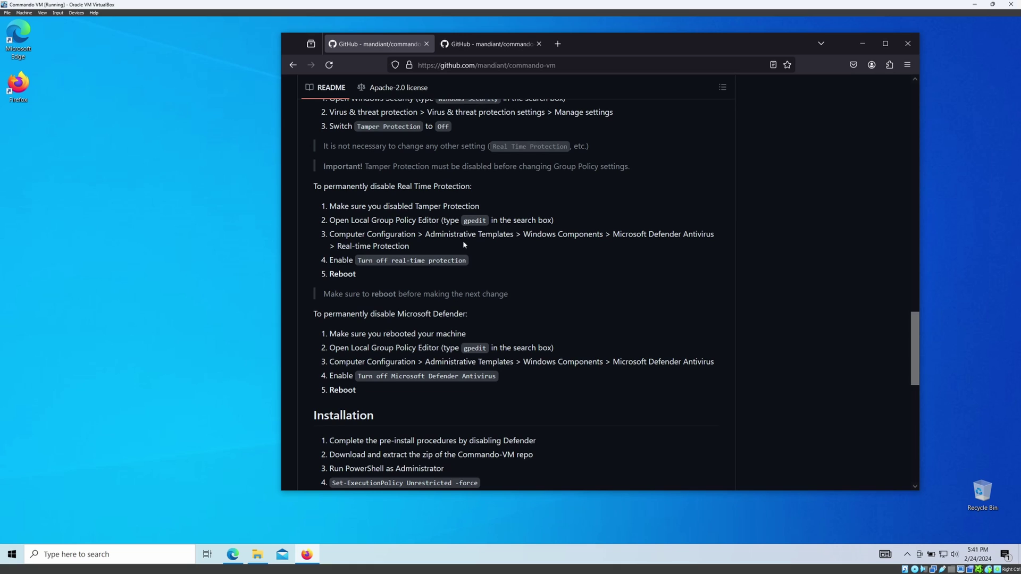
scroll(463, 244, down, 3)
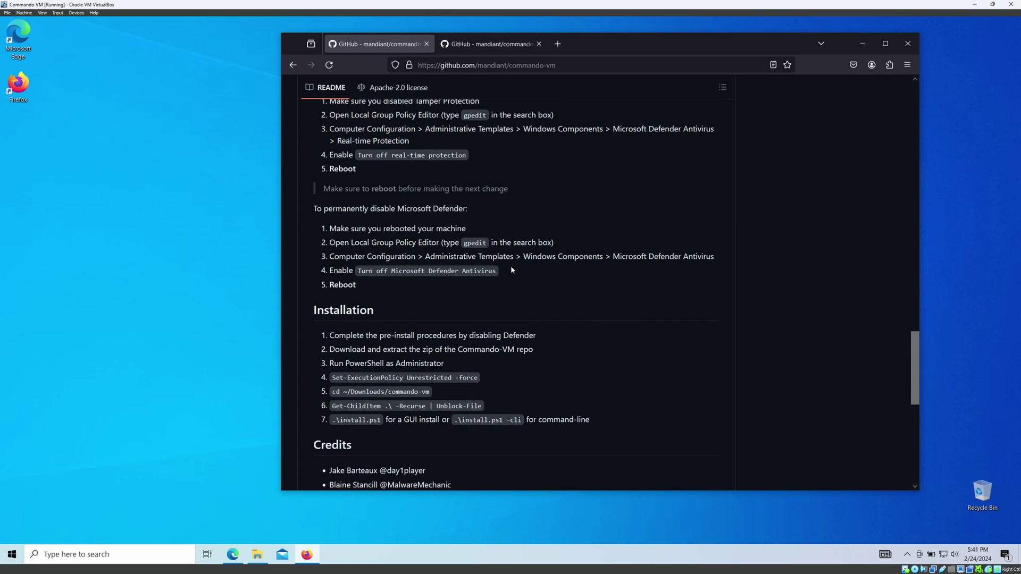
scroll(511, 269, down, 3)
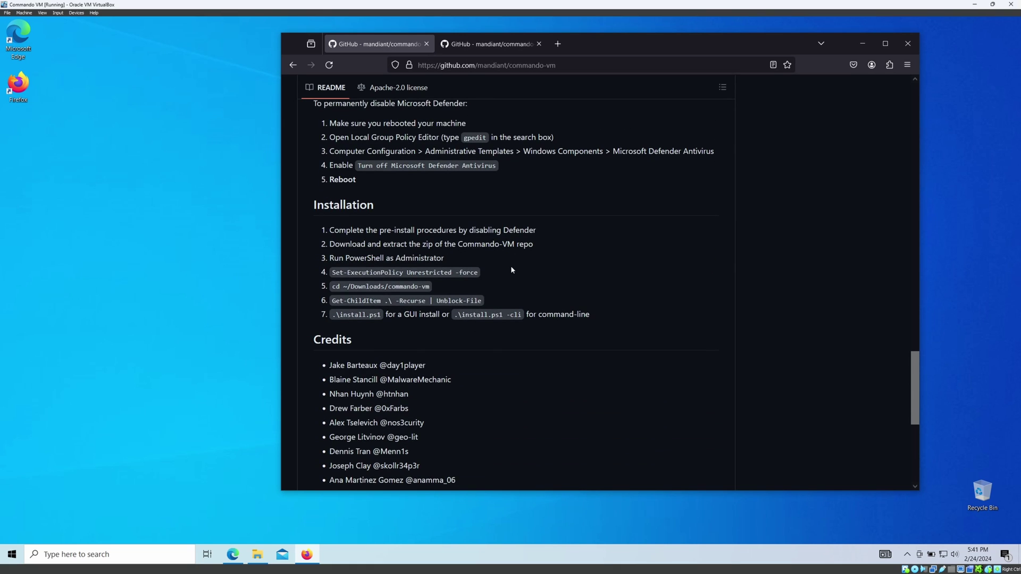
scroll(476, 185, up, 1)
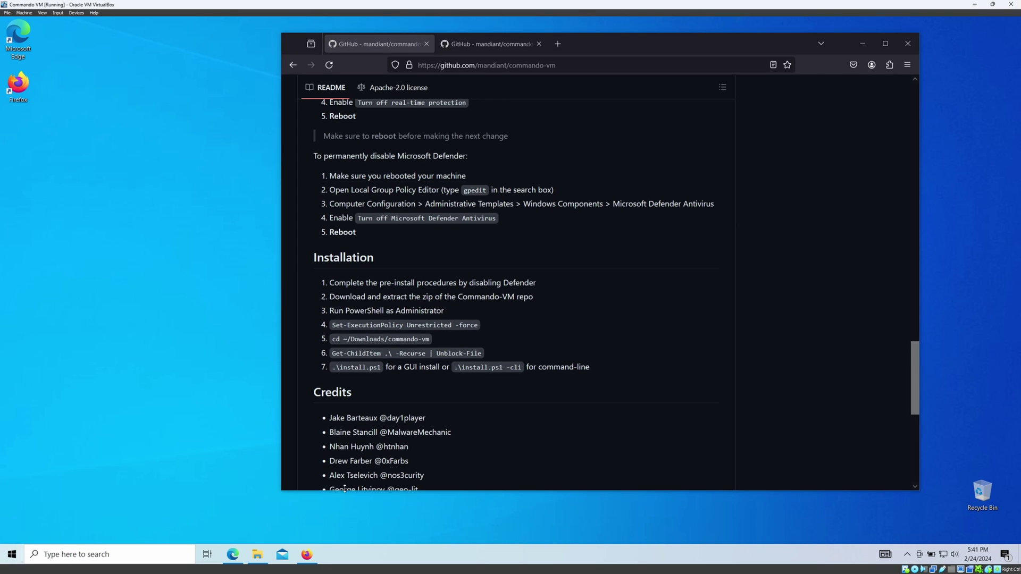
Search 'power' in Start and run Windows PowerShell as administrator, approving the UAC prompt.
click(12, 556)
text(power)
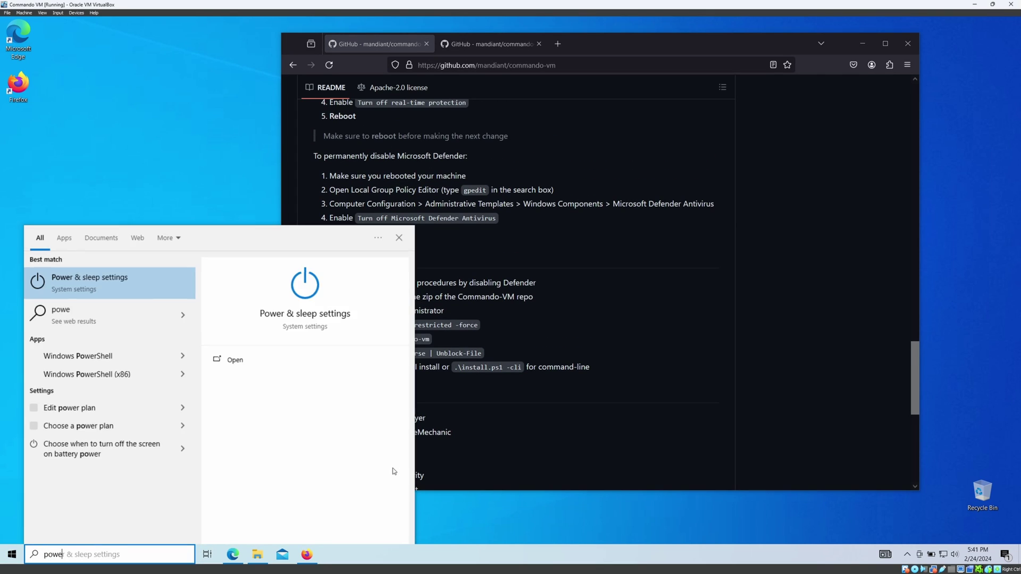
click(178, 324)
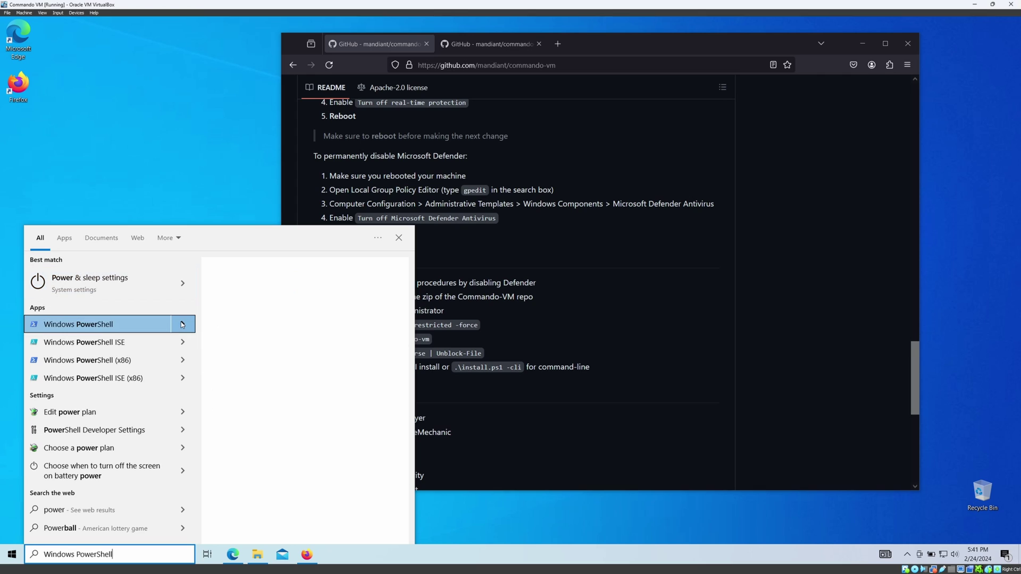
click(253, 376)
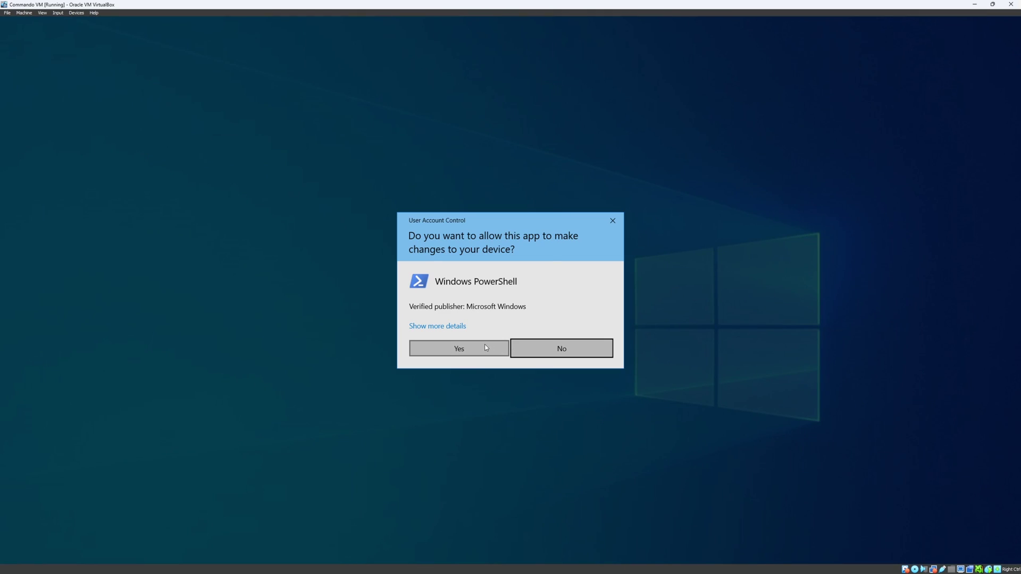
click(483, 346)
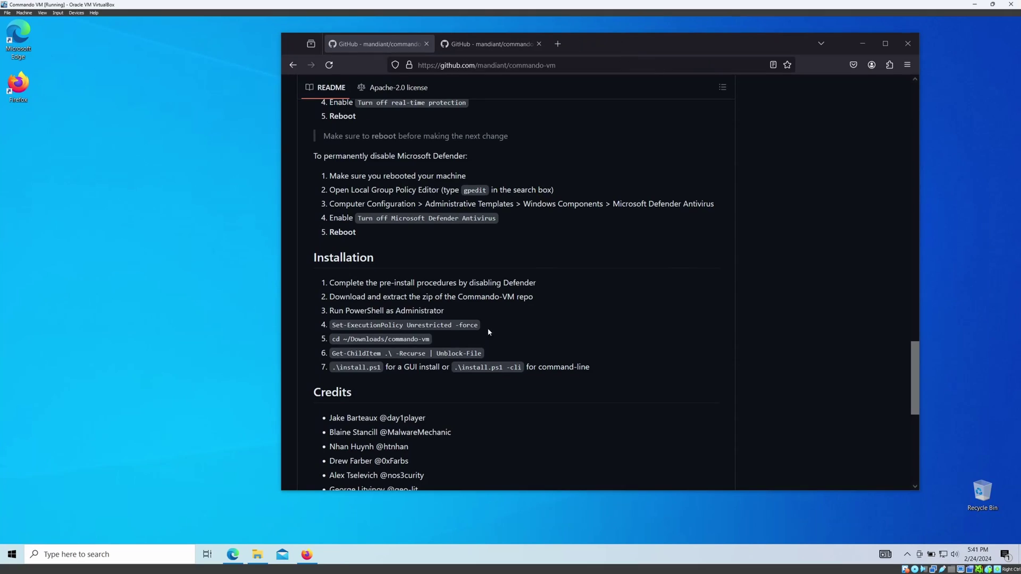
Place PowerShell on the right and the browser on the left, side by side.
drag(314, 80, 787, 99)
drag(687, 46, 477, 39)
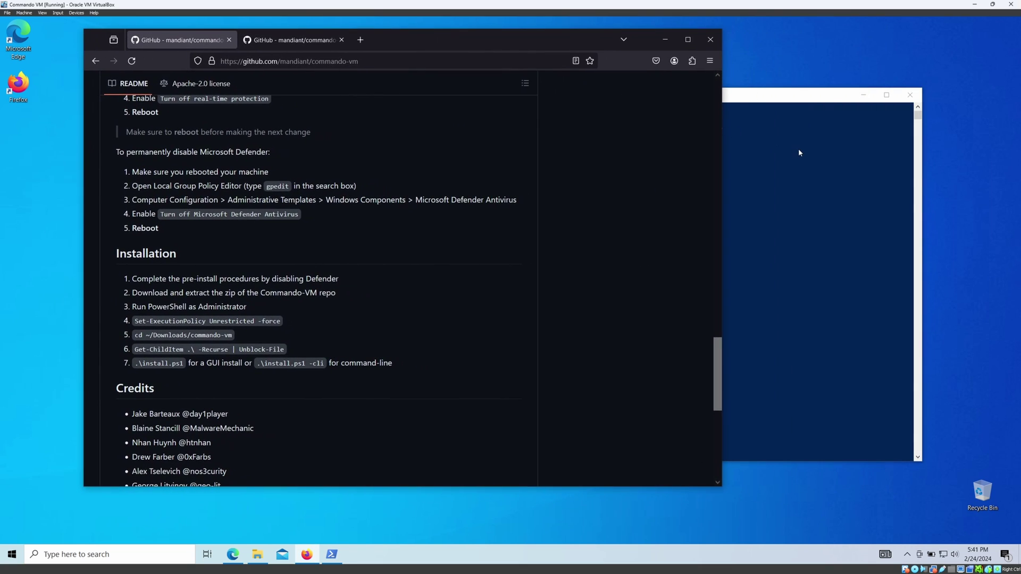
click(798, 148)
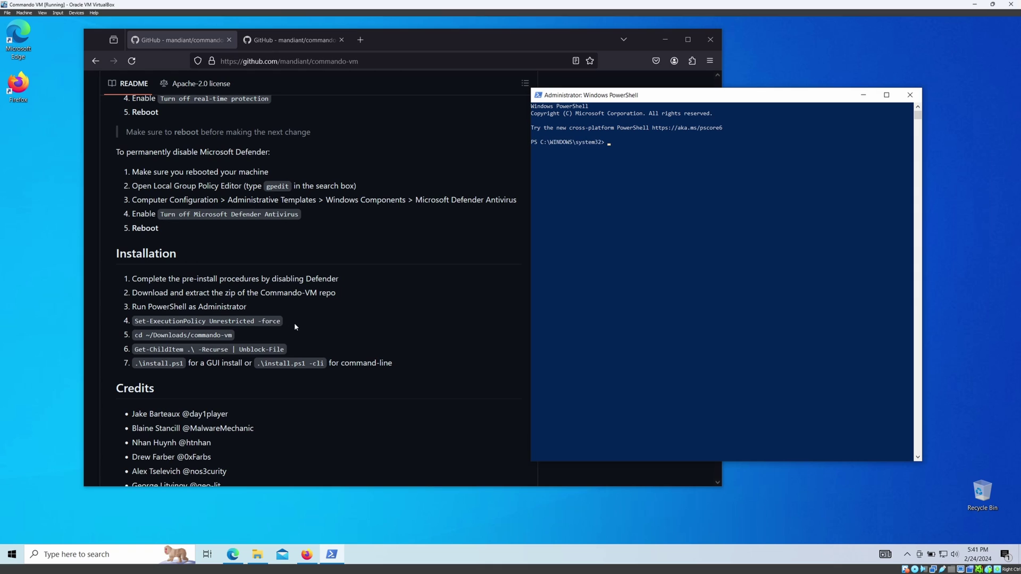
Download the commando-vm repository as main.zip via Code > Download ZIP and show its folder.
scroll(346, 314, up, 15)
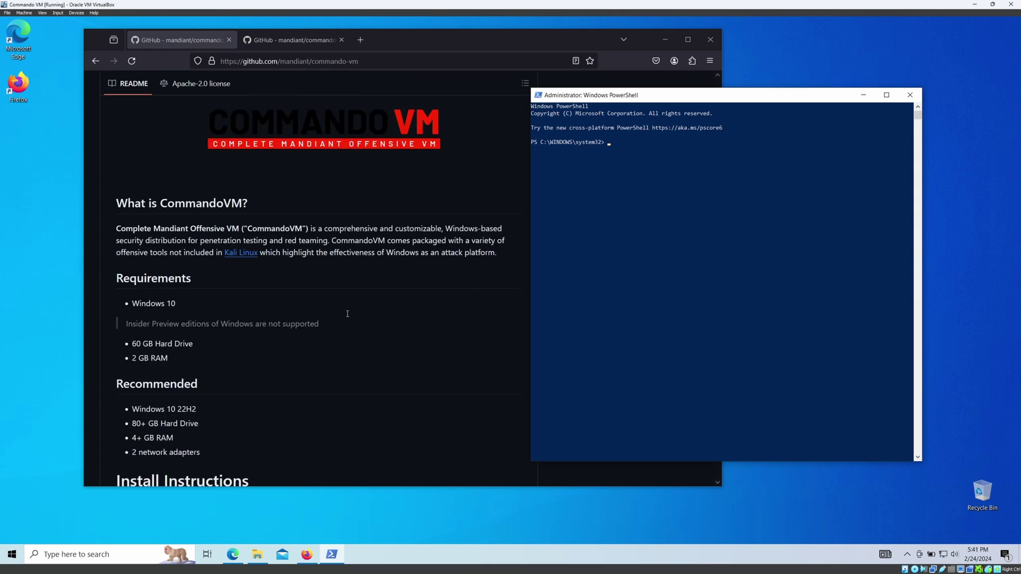
scroll(438, 186, up, 10)
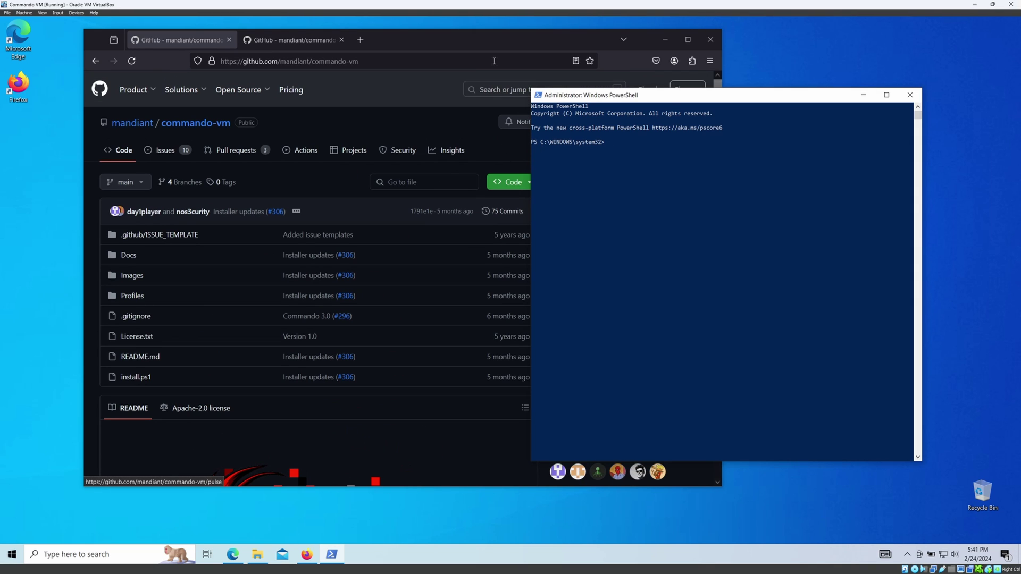
click(440, 177)
drag(555, 39, 454, 41)
scroll(463, 272, down, 5)
scroll(463, 272, up, 3)
scroll(464, 272, up, 2)
click(412, 183)
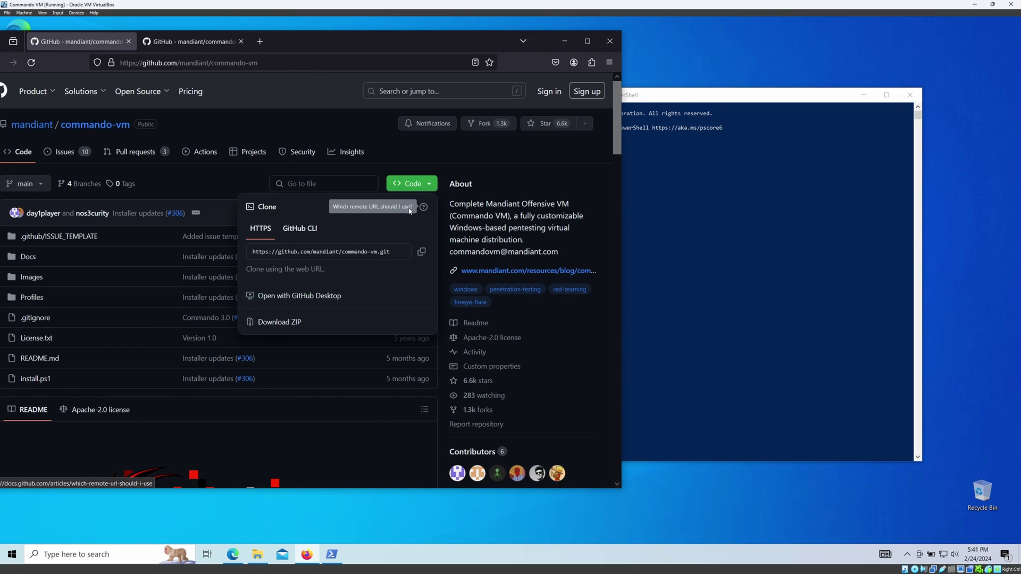
click(279, 322)
drag(454, 36, 536, 38)
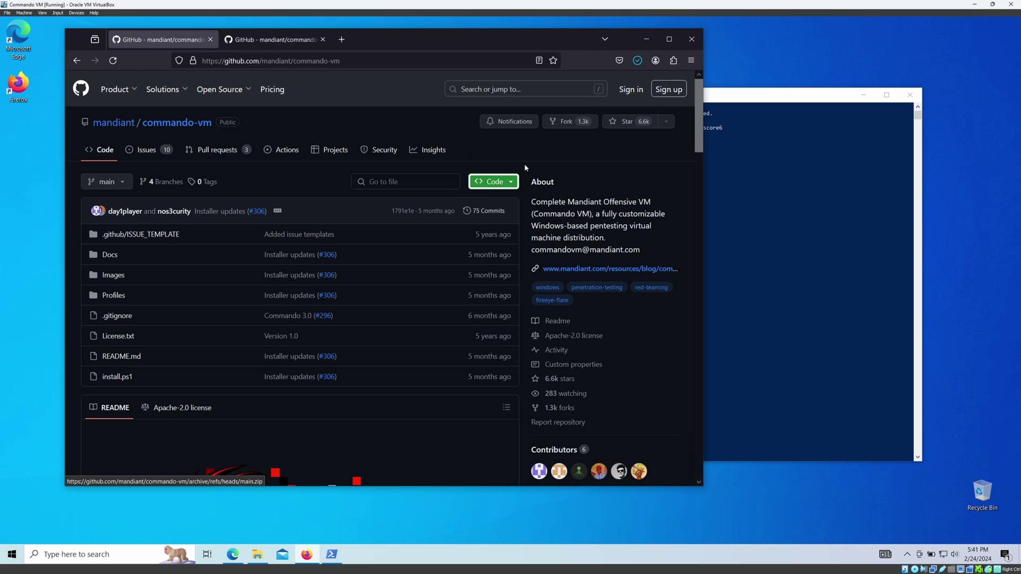
click(625, 89)
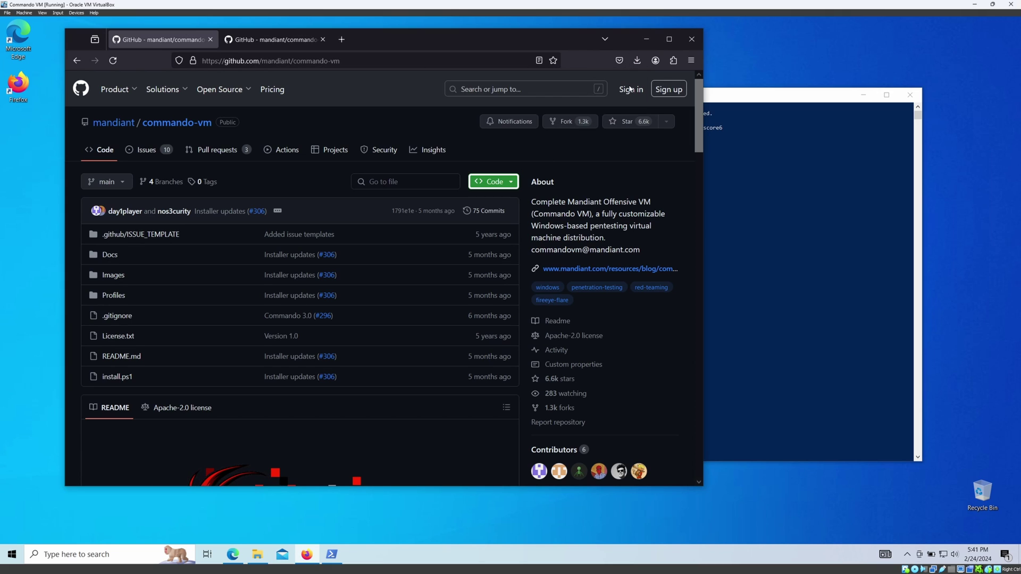
Delete the Firefox Installer file from the Downloads folder.
right_click(269, 200)
click(245, 248)
click(254, 212)
key(Delete)
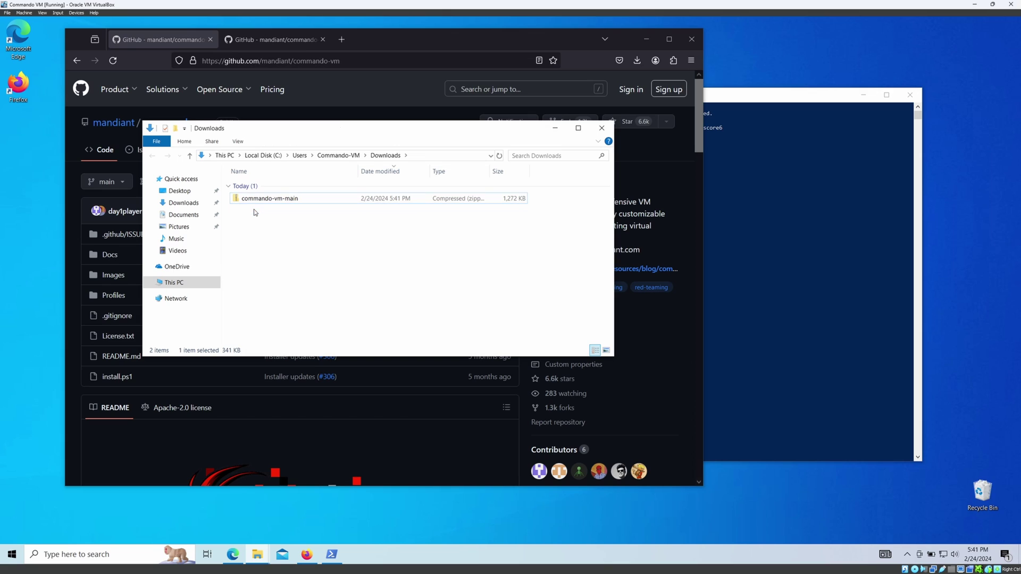
Extract the commando-vm-main archive and open the extracted folder containing install.ps1.
right_click(265, 200)
click(297, 232)
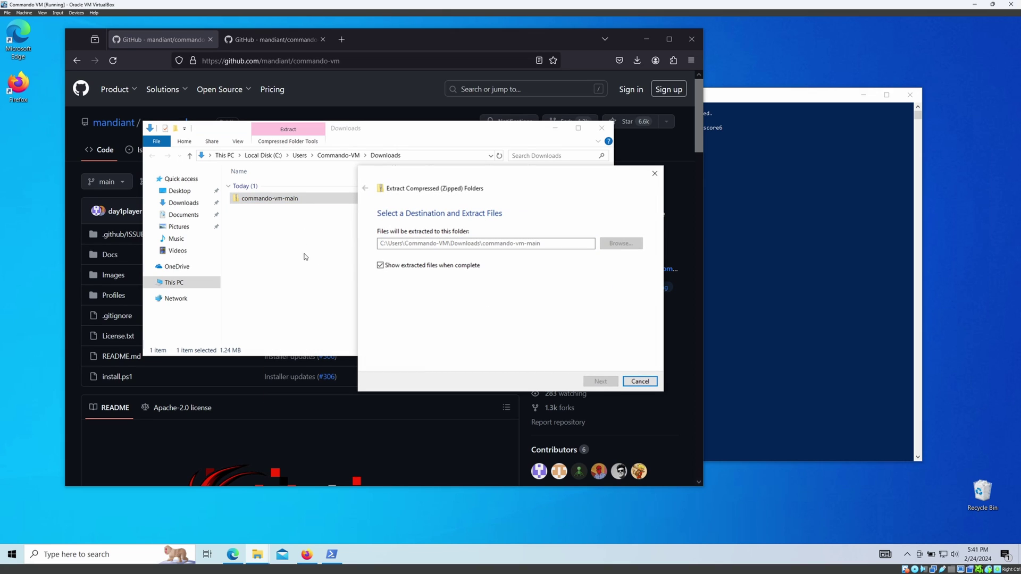
double_click(307, 203)
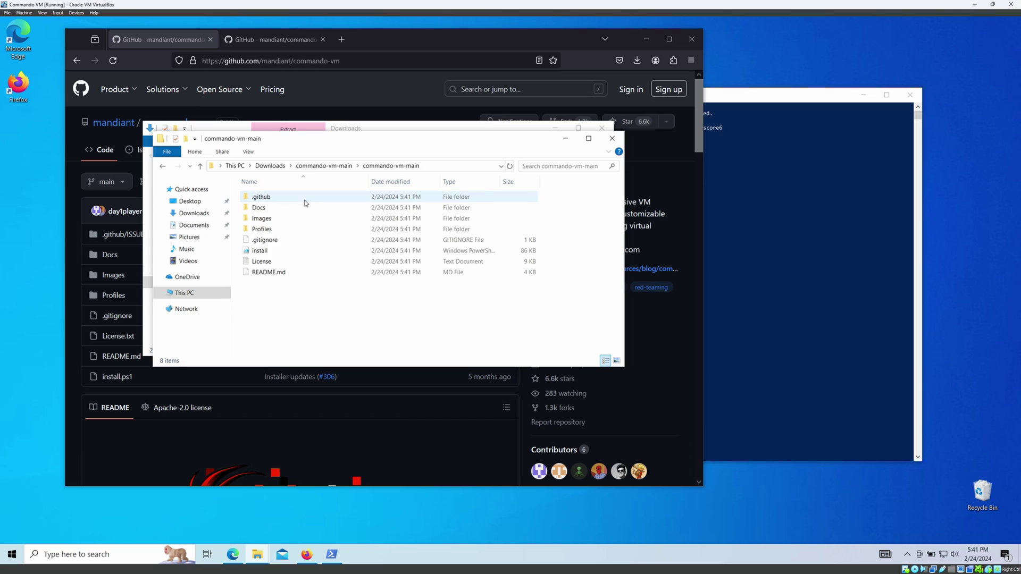
click(271, 252)
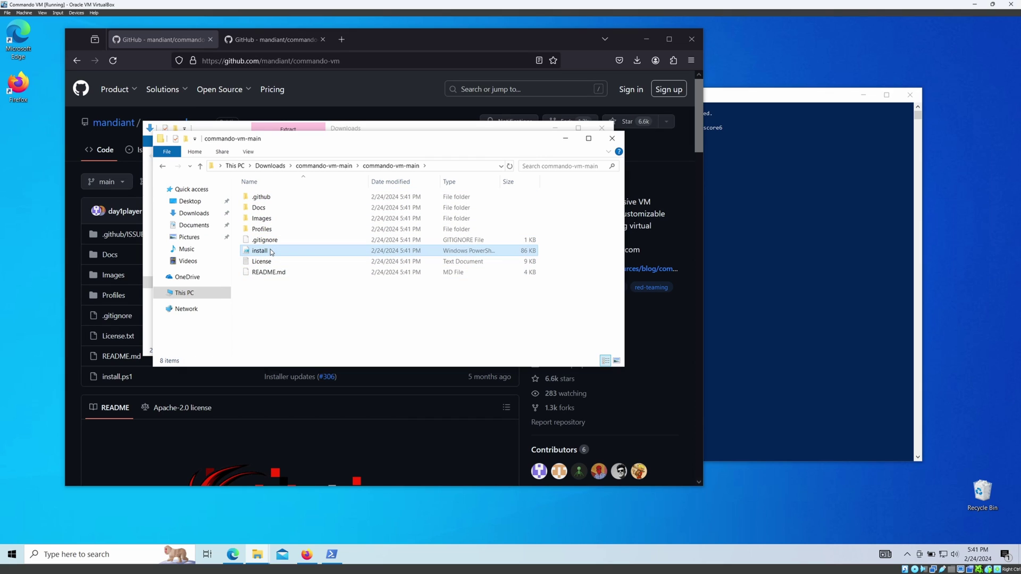
click(797, 335)
Copy 'Set-ExecutionPolicy Unrestricted -force' from README step 4 and paste it into administrator PowerShell.
click(332, 447)
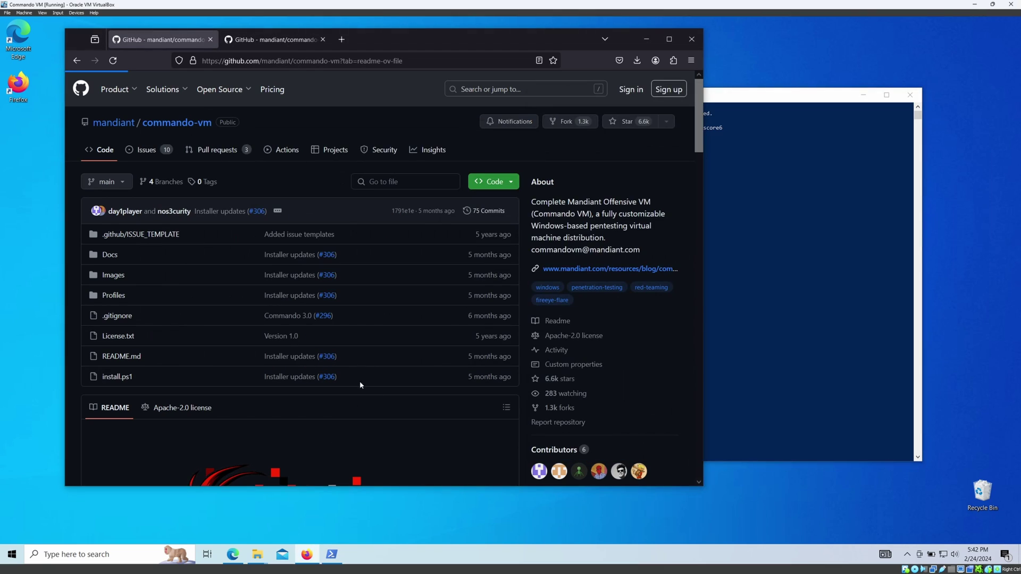
click(77, 60)
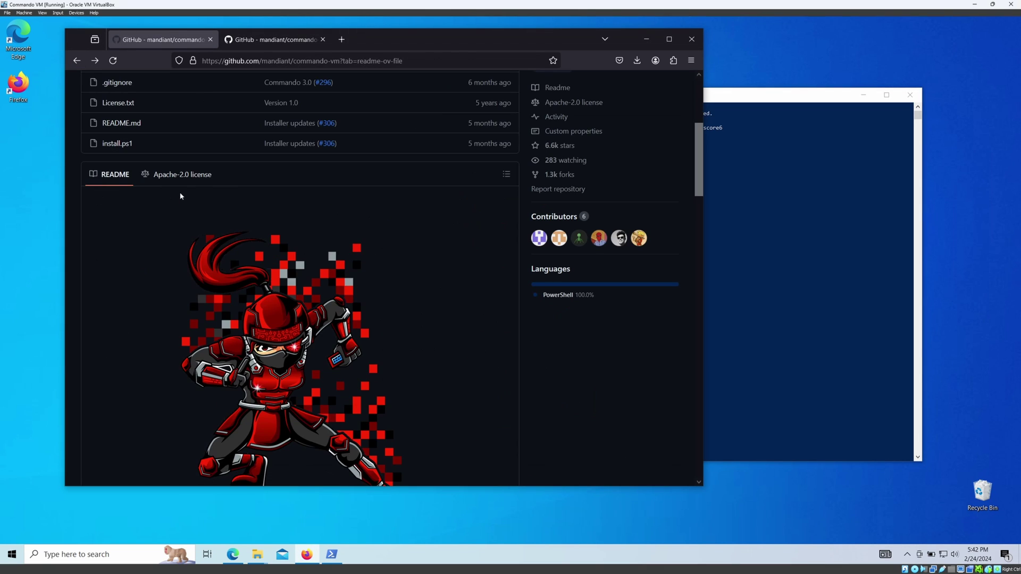
scroll(182, 195, down, 10)
scroll(181, 197, down, 8)
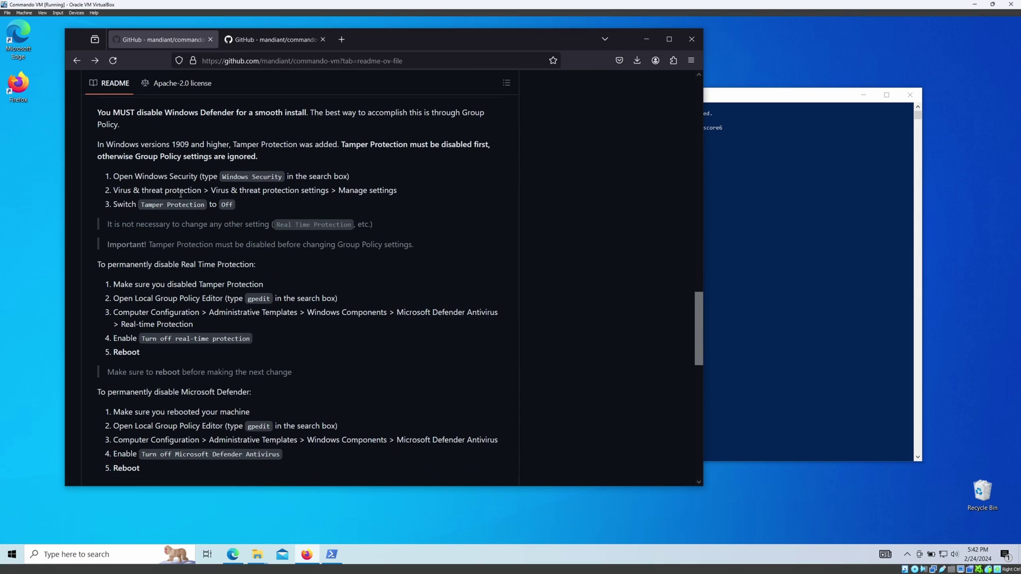
scroll(181, 198, down, 3)
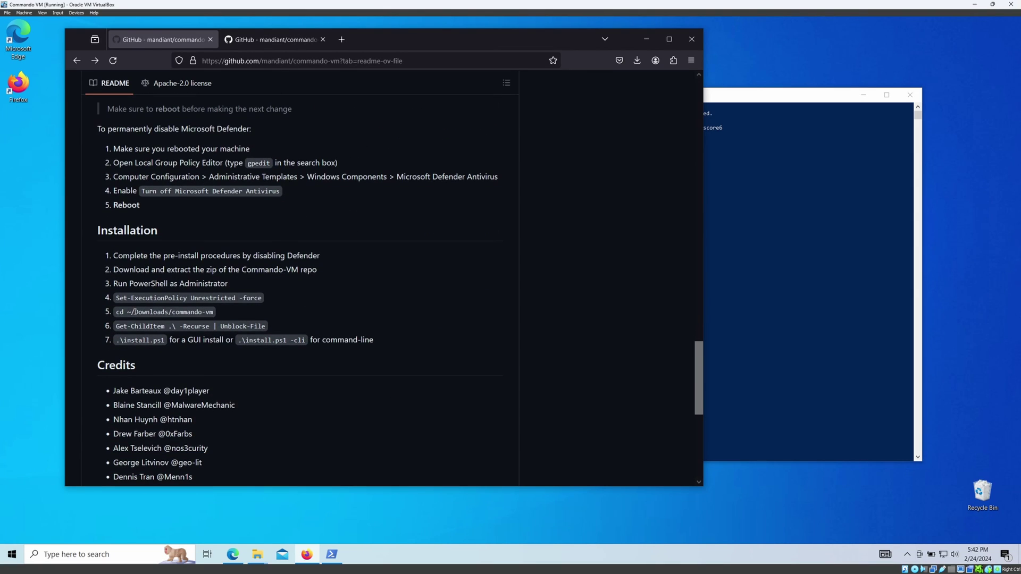
drag(113, 283, 228, 284)
drag(115, 299, 262, 298)
right_click(247, 299)
click(266, 308)
click(783, 109)
right_click(668, 216)
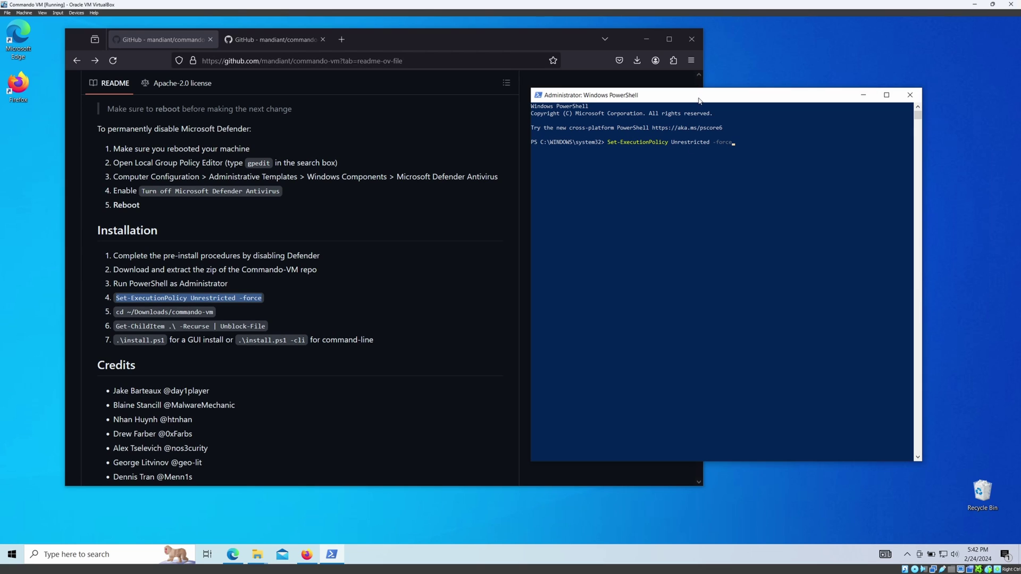
Copy 'cd ~/Downloads/commando-vm' from README step 5 and paste it at the PowerShell prompt.
scroll(698, 101, up, 3)
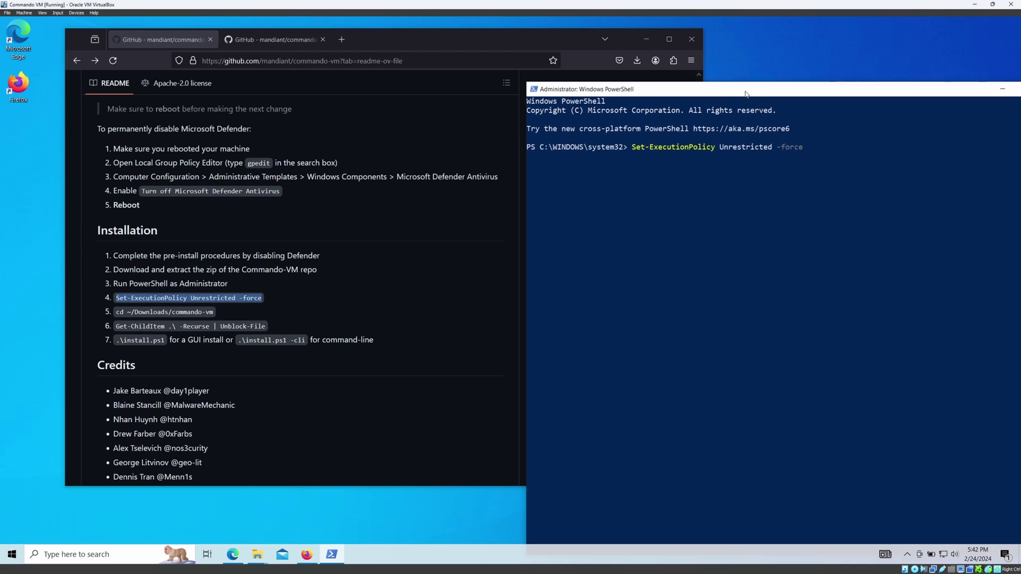
scroll(717, 101, up, 3)
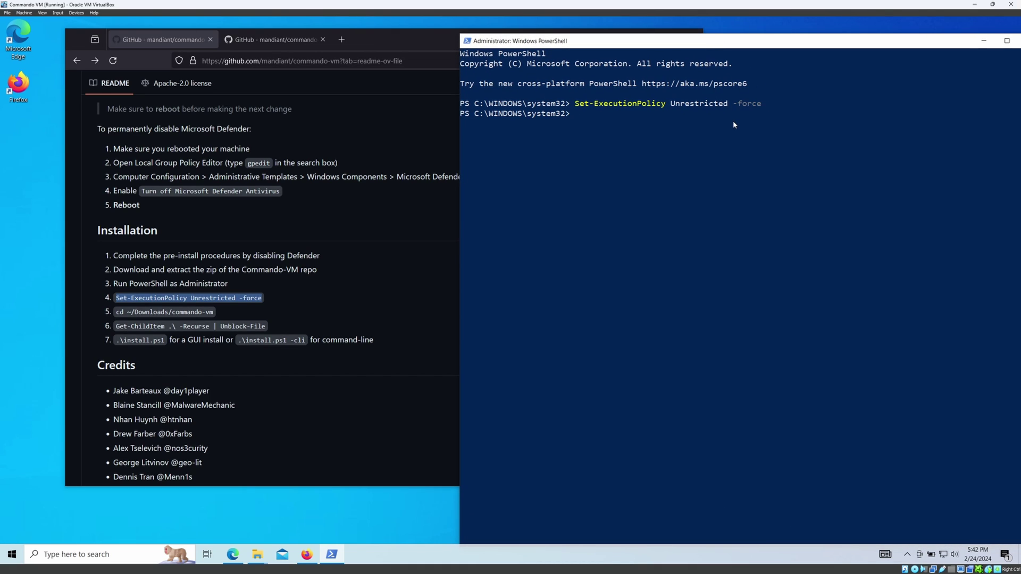
drag(115, 312, 215, 315)
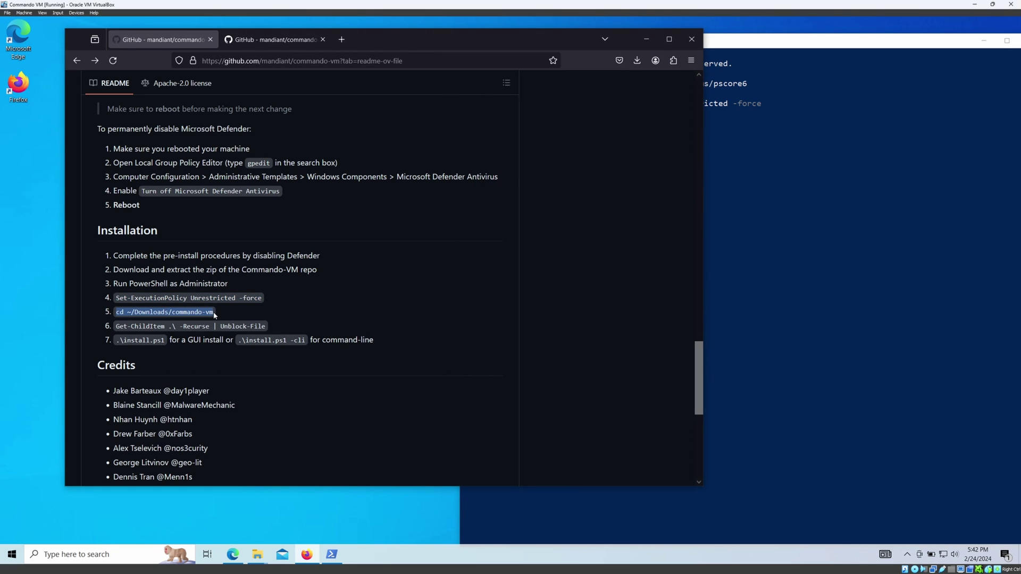
click(775, 177)
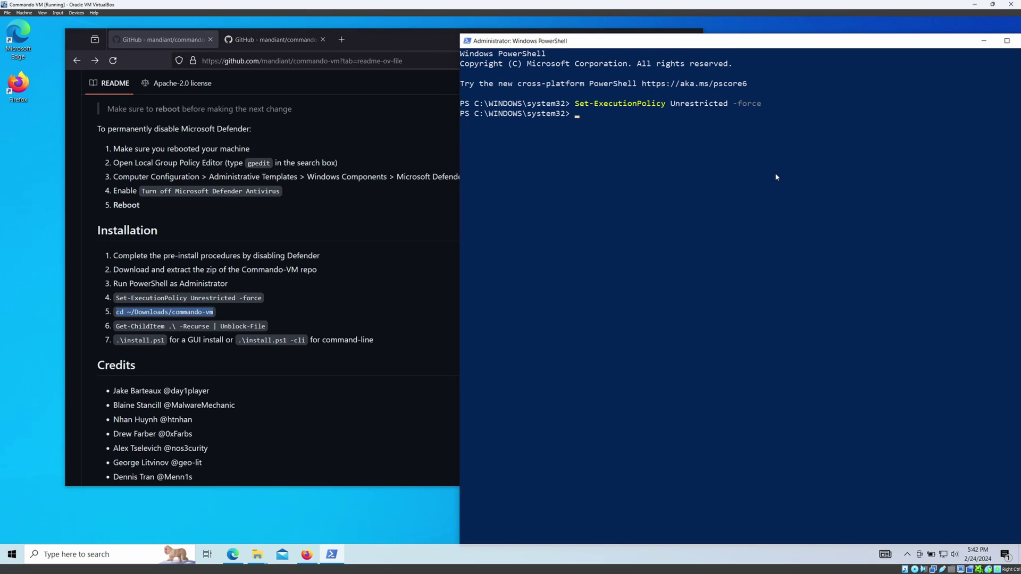
right_click(626, 149)
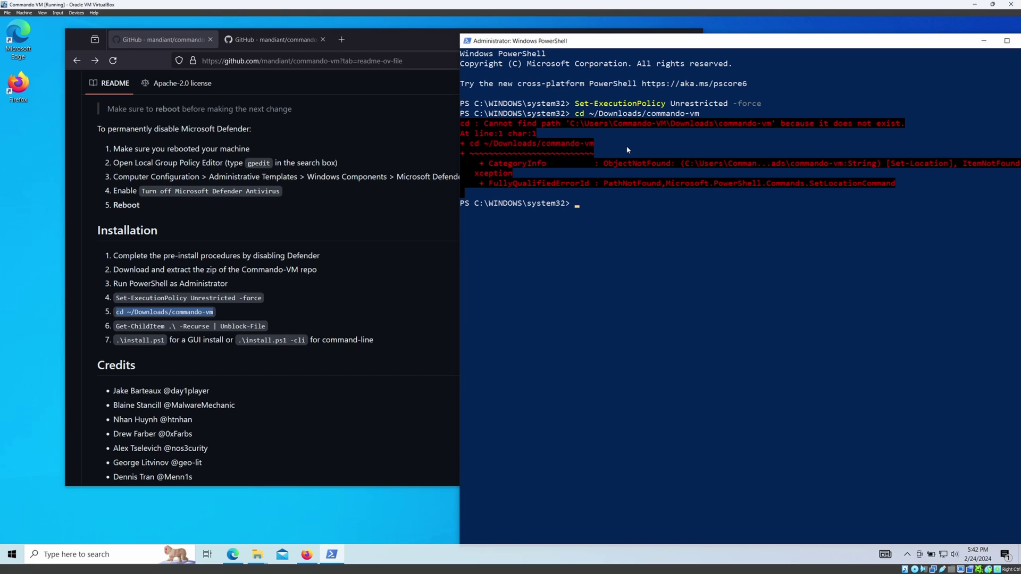
Copy the commando-vm-main folder path from File Explorer, cd into it in PowerShell, and run dir.
text(cd)
click(257, 554)
click(346, 512)
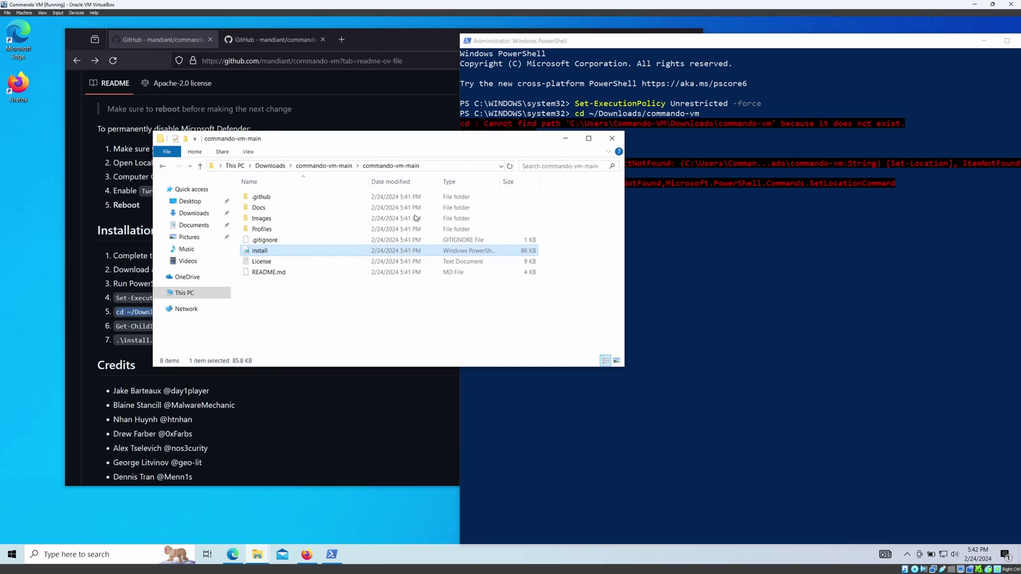
click(446, 167)
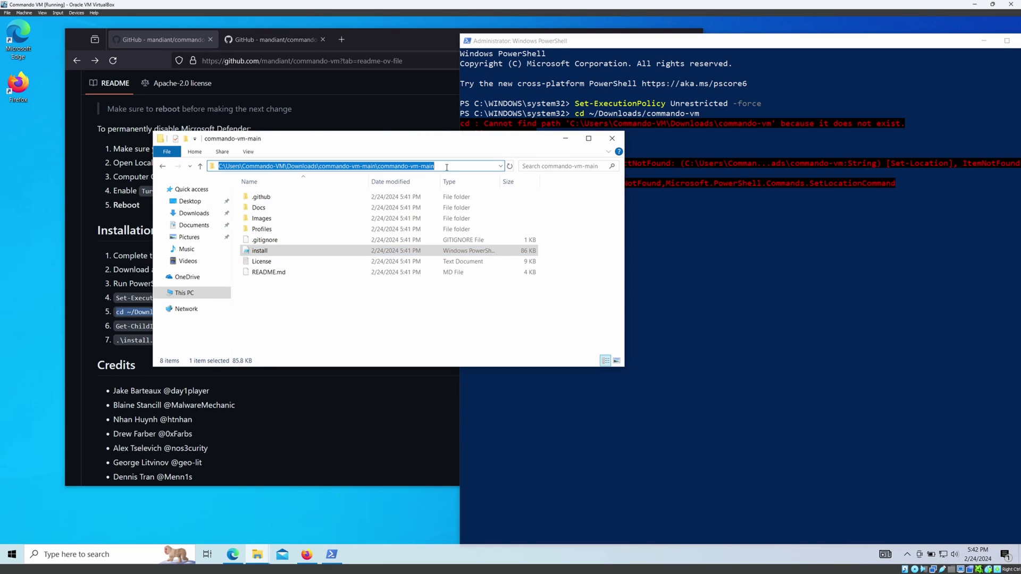
click(703, 212)
text(cd ")
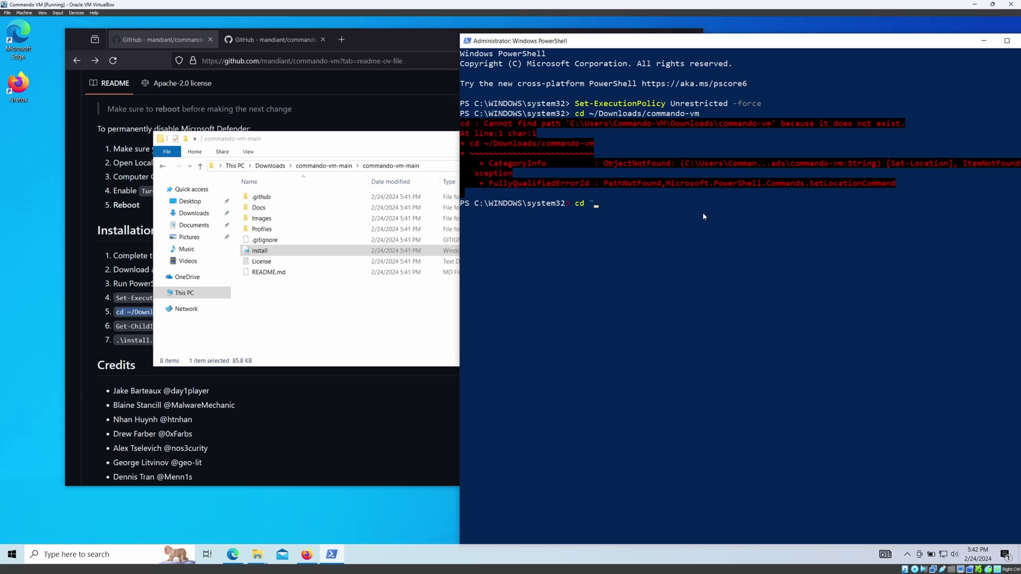
key(ctrl+v)
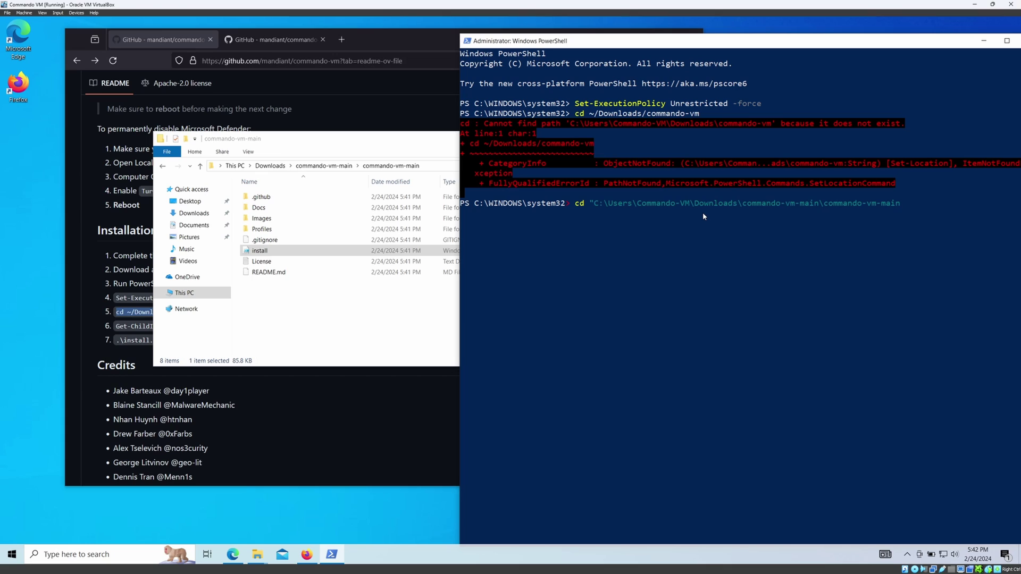
key(Return)
key(Return)
text(dir)
key(Return)
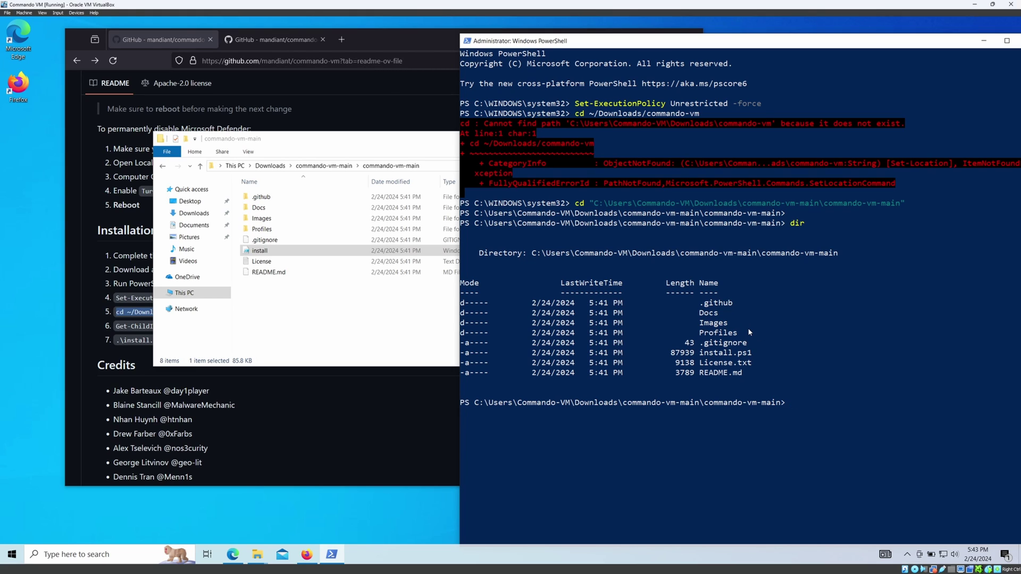
click(90, 363)
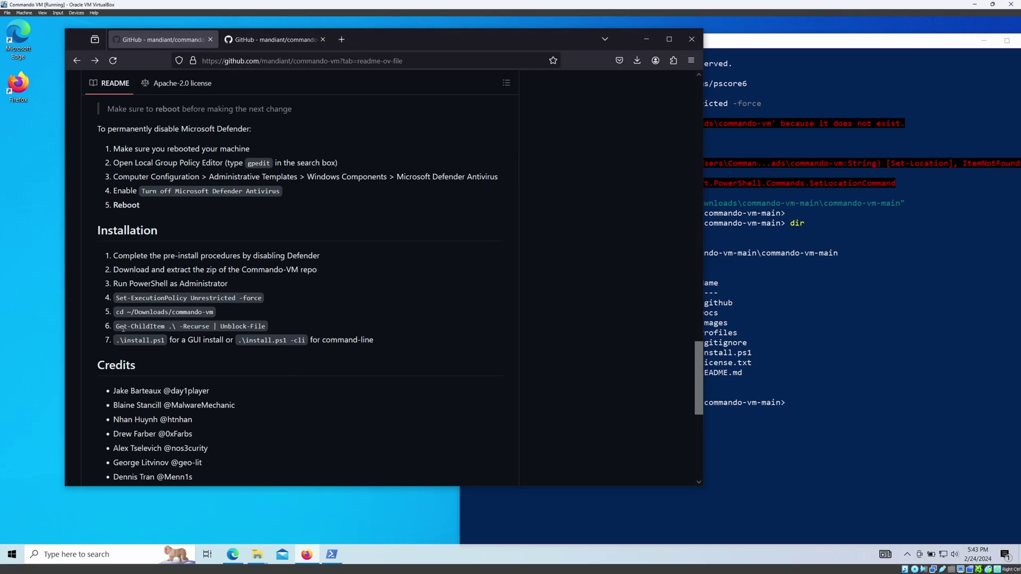
Paste and run 'Get-ChildItem .\ -Recurse | Unblock-File' in PowerShell.
drag(117, 326, 263, 329)
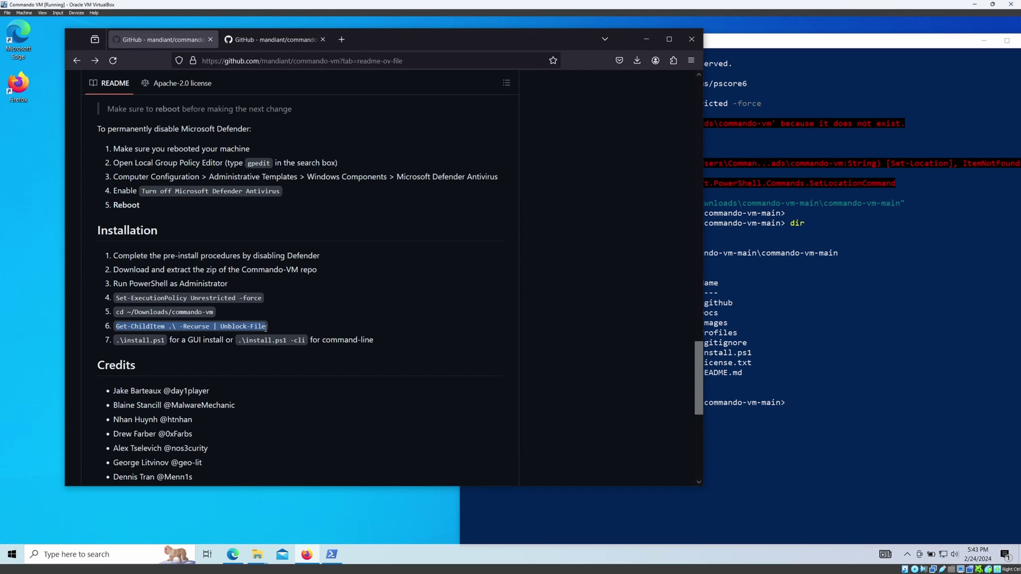
scroll(282, 291, down, 2)
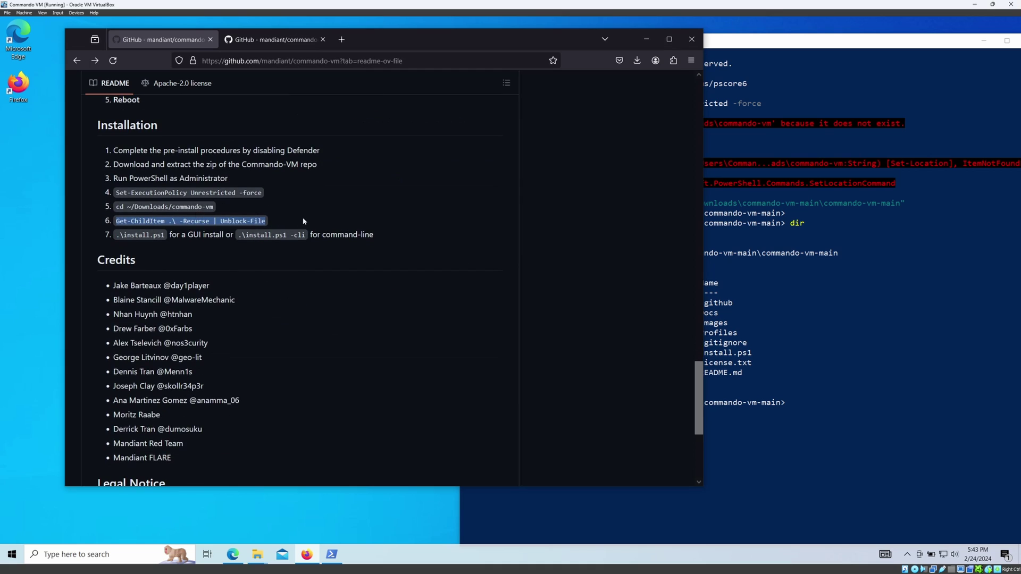
click(771, 330)
right_click(857, 364)
key(Return)
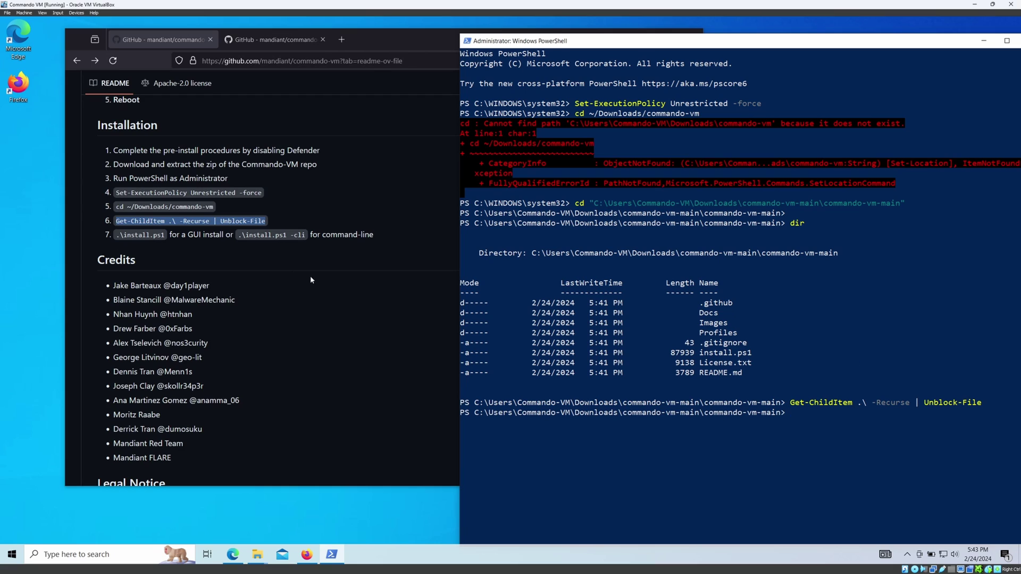
Review README step 7's '.\install.ps1' and '.\install.ps1 -cli' commands.
drag(171, 235, 230, 235)
drag(118, 235, 163, 235)
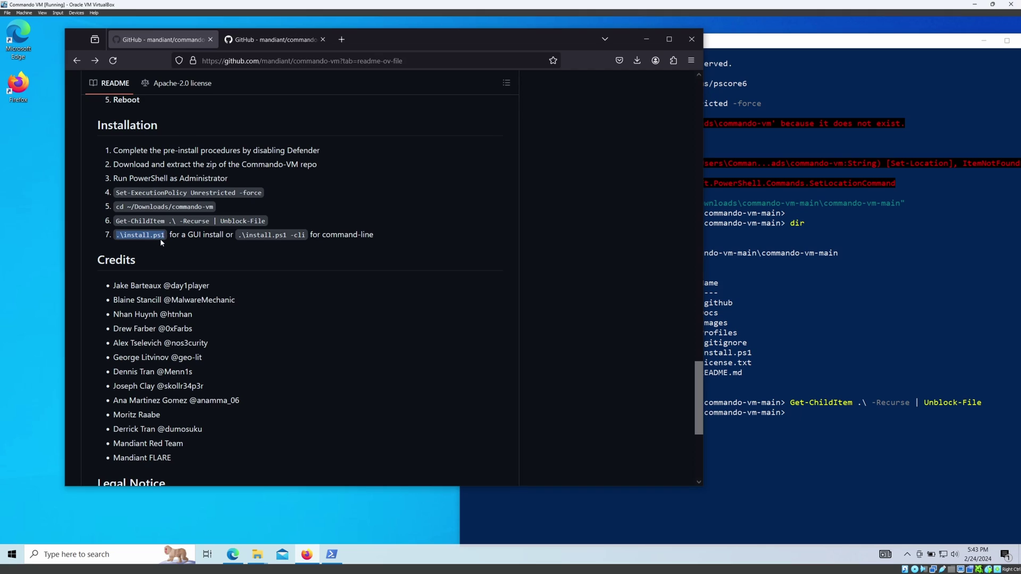
drag(240, 234, 313, 235)
click(290, 258)
click(856, 474)
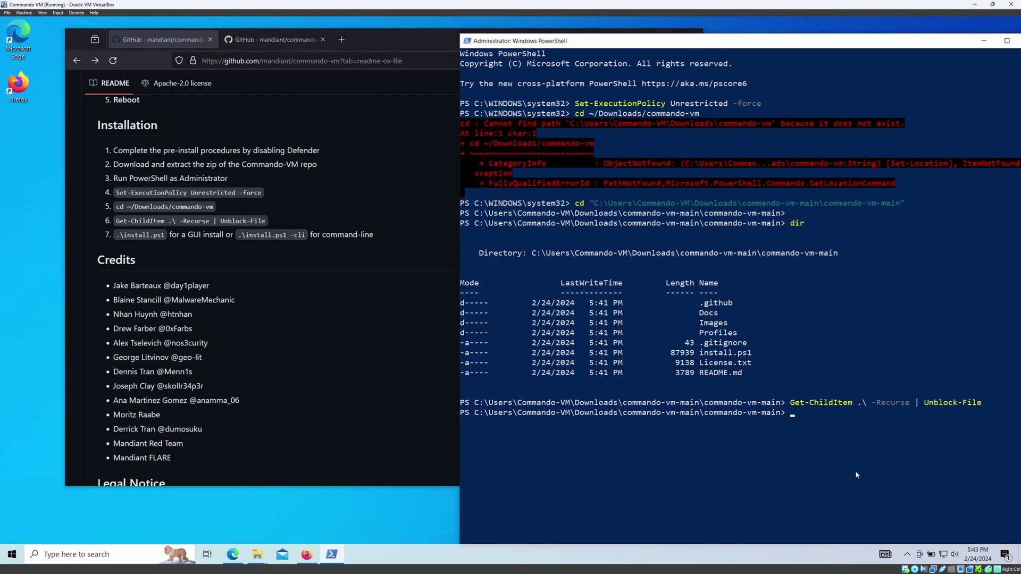
Run .\install.ps1, verify all six pre-install checks are True, acknowledge the warning and continue.
text(.\install.ps1)
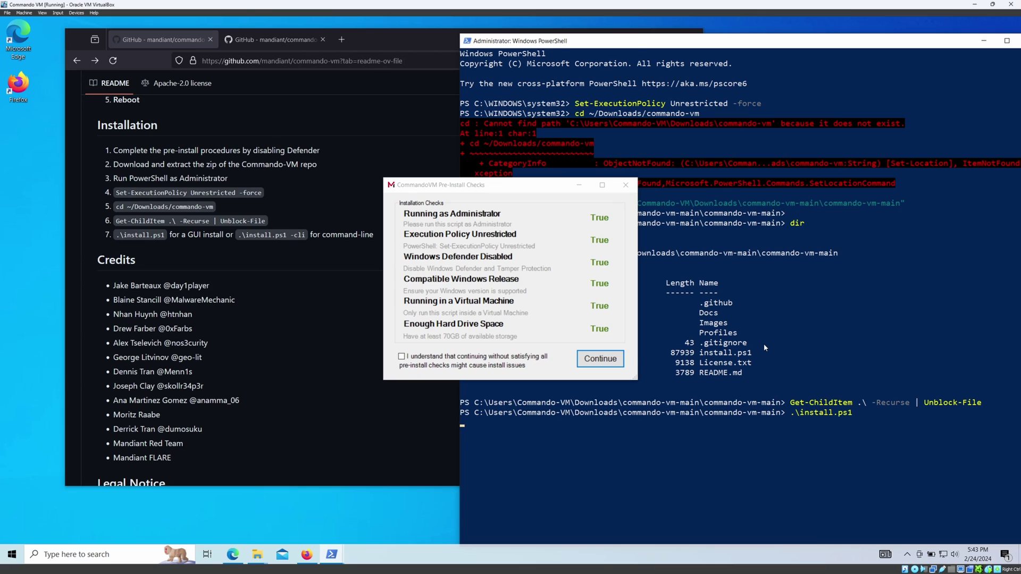
drag(497, 186, 487, 166)
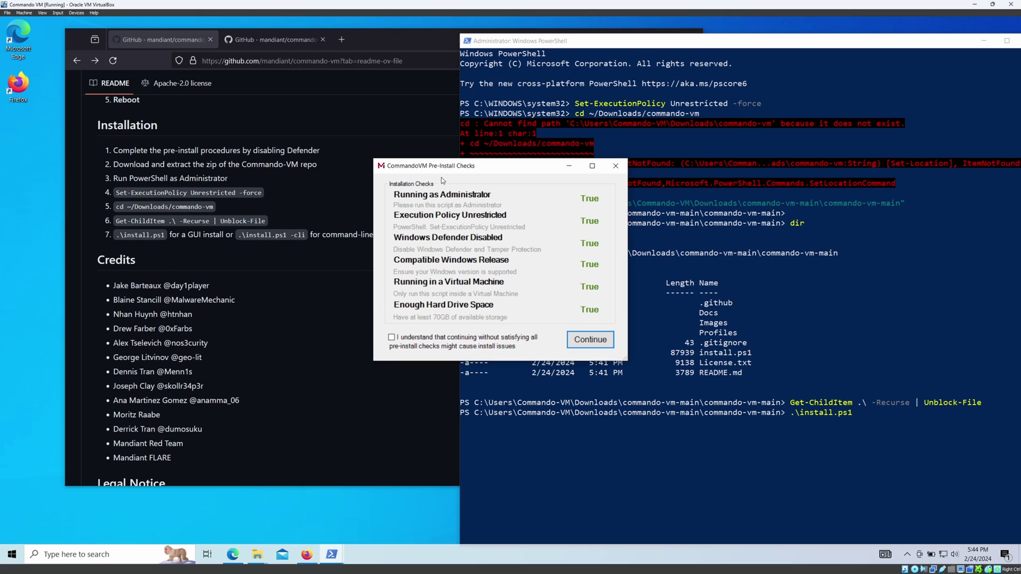
drag(461, 169, 459, 158)
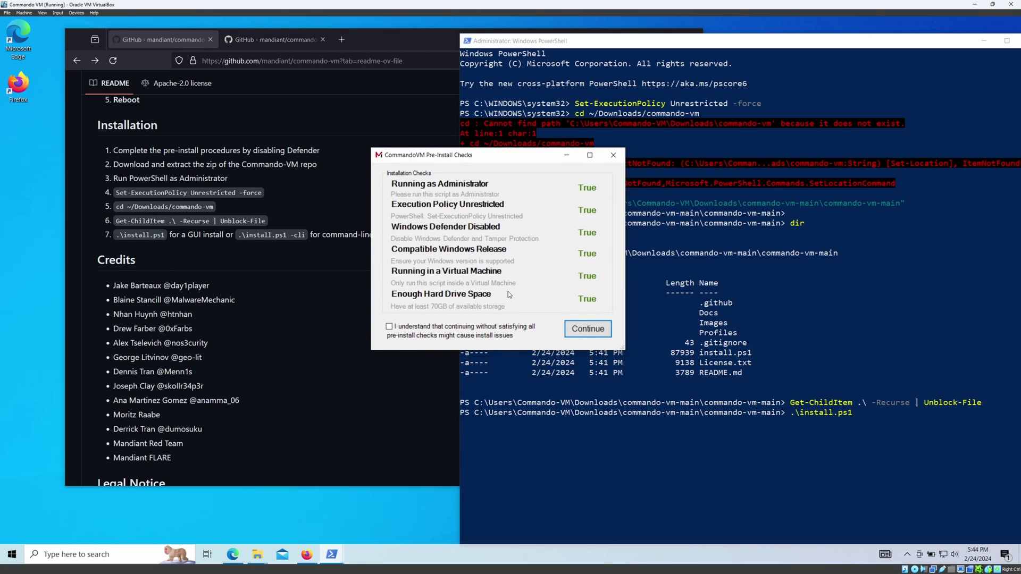
click(451, 334)
click(579, 334)
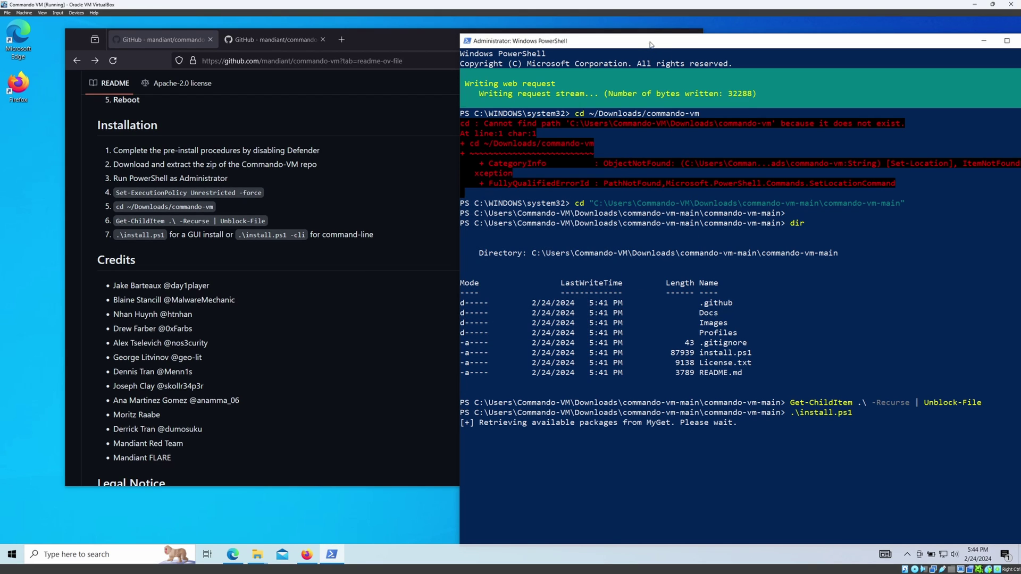
Shift PowerShell left and minimize Firefox and both File Explorer windows.
drag(608, 47, 486, 31)
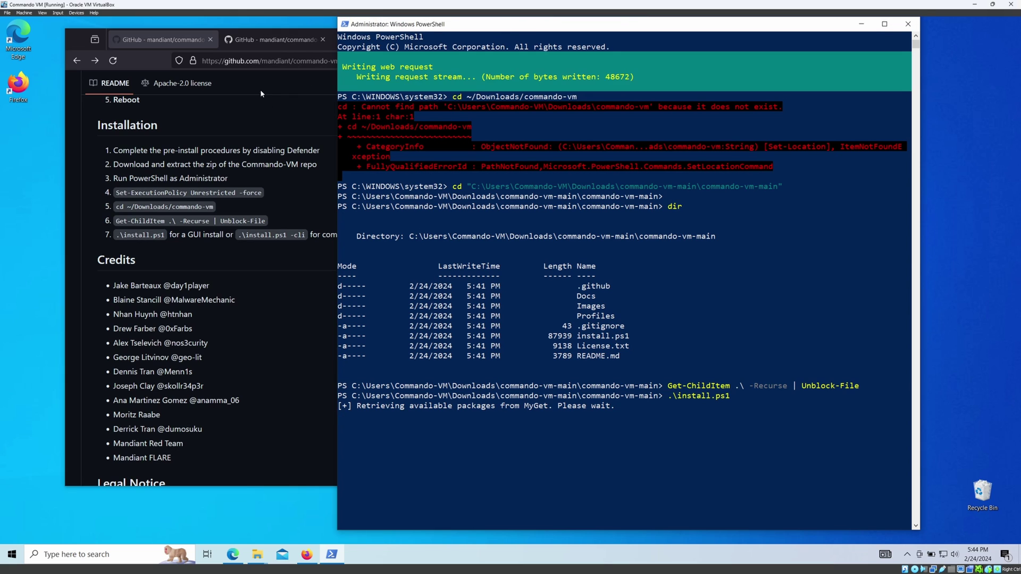
click(260, 90)
click(647, 41)
drag(665, 28, 579, 28)
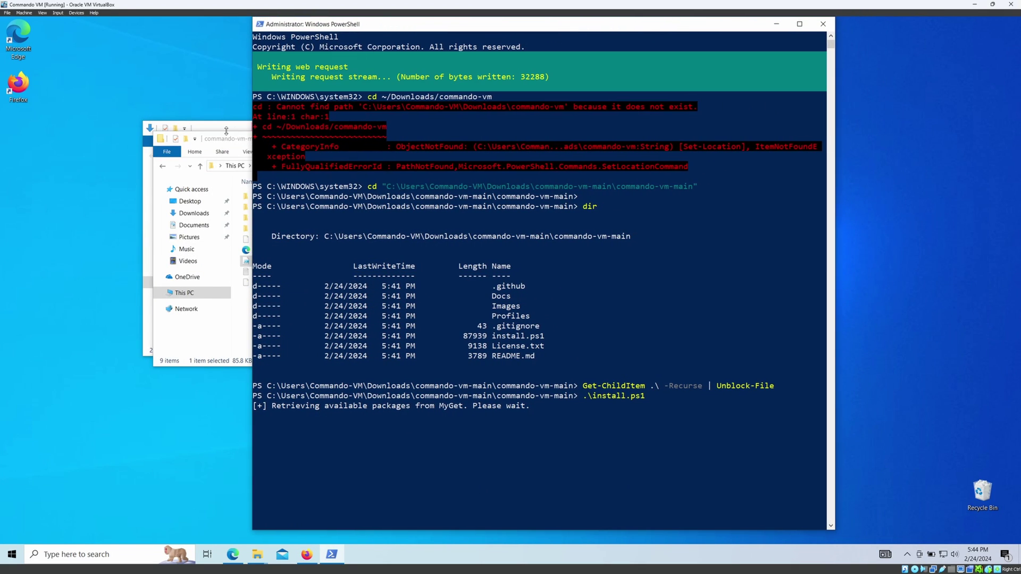
click(236, 137)
click(556, 141)
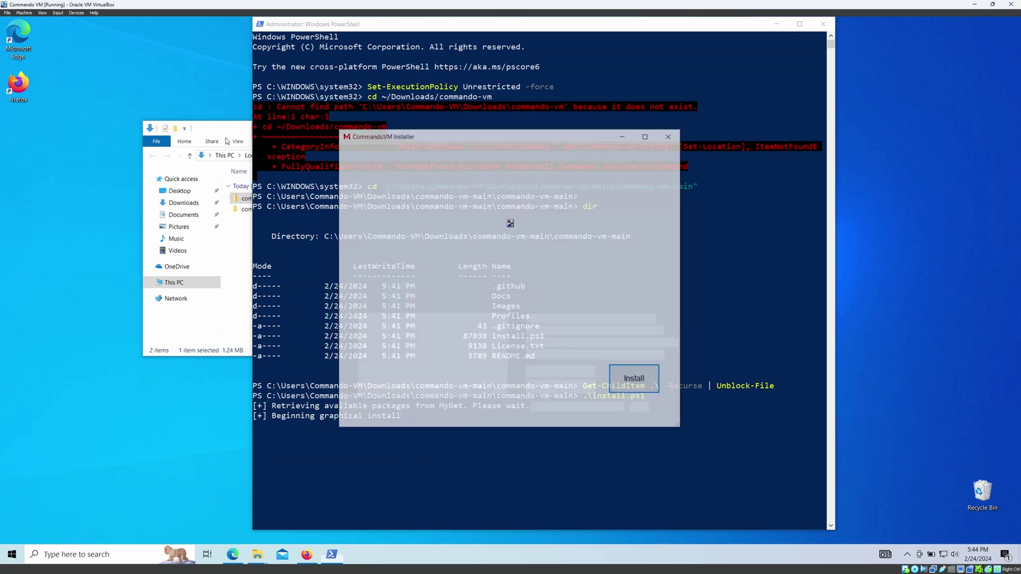
click(556, 129)
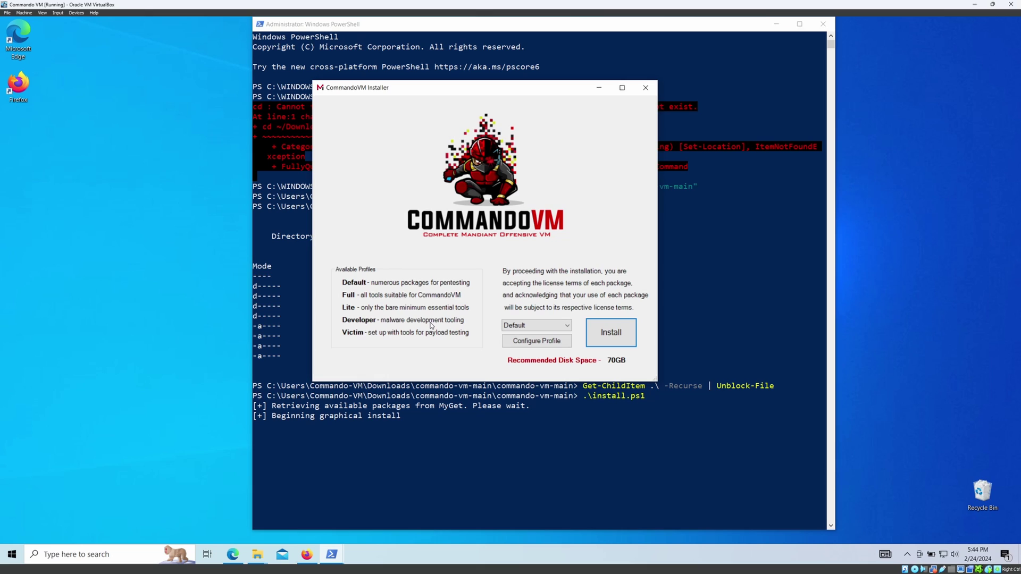
click(514, 326)
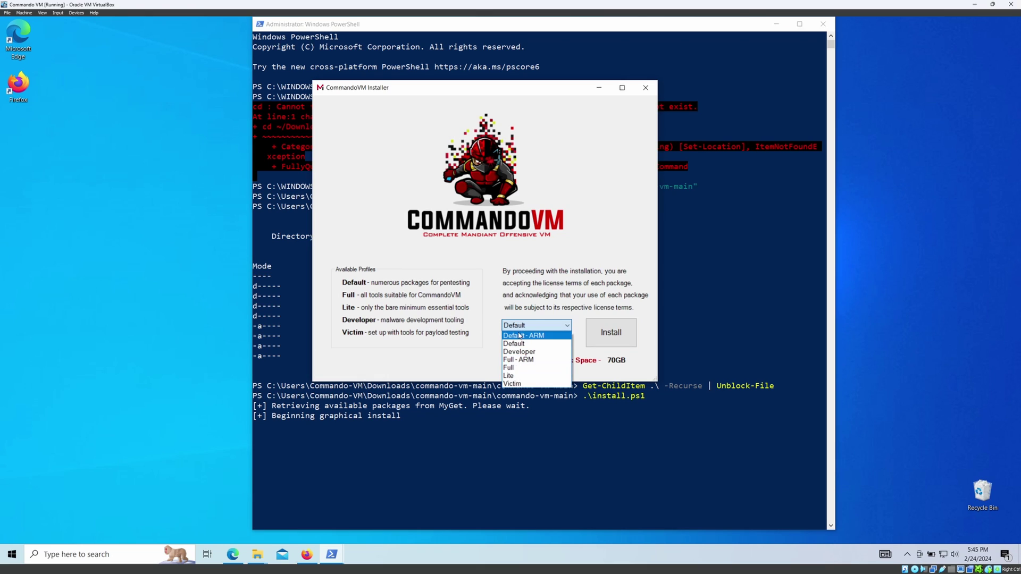
click(521, 336)
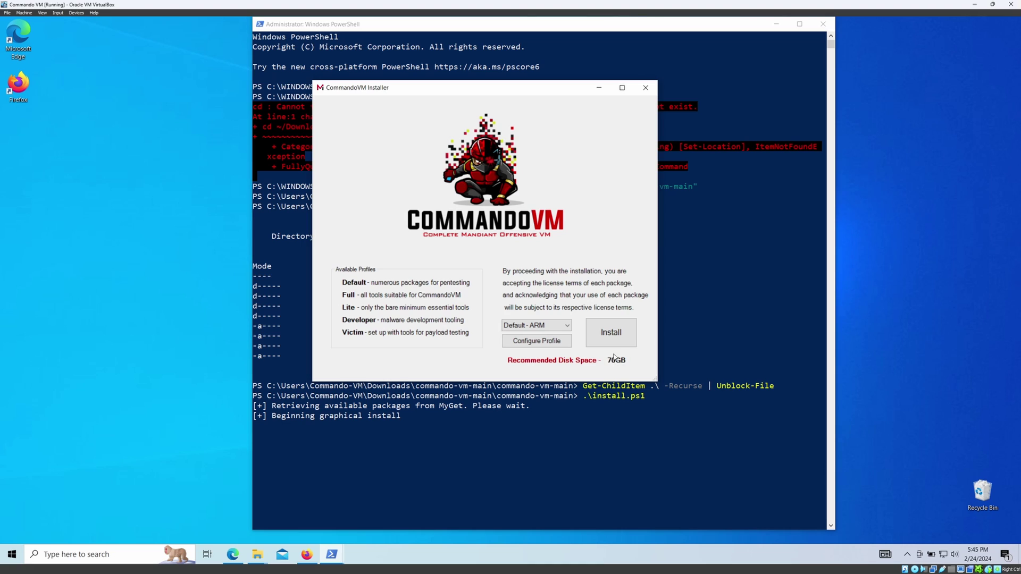
click(547, 326)
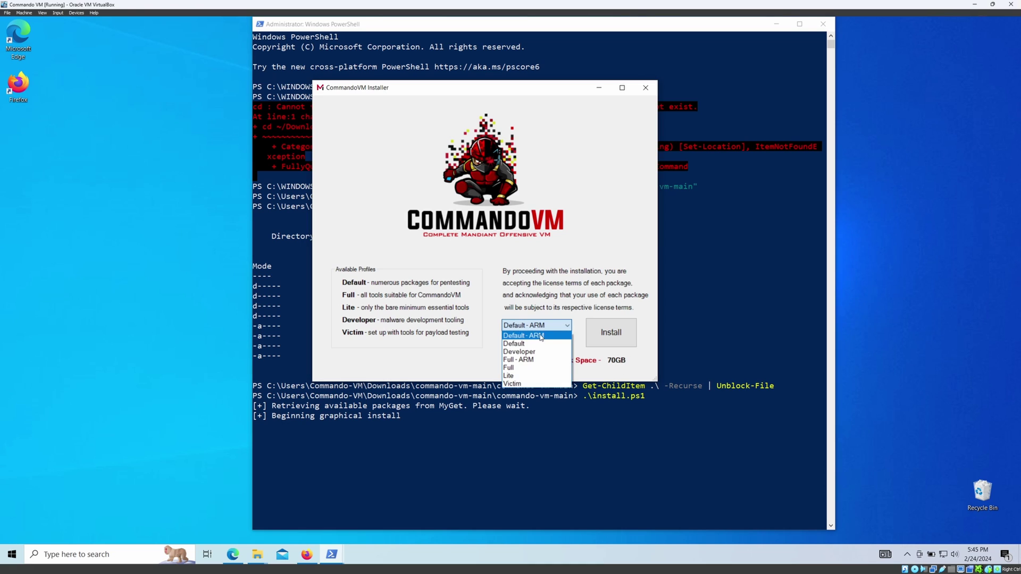
click(540, 341)
click(542, 326)
scroll(541, 329, up, 1)
click(545, 333)
click(546, 328)
click(542, 356)
click(535, 326)
click(531, 367)
click(537, 325)
click(525, 375)
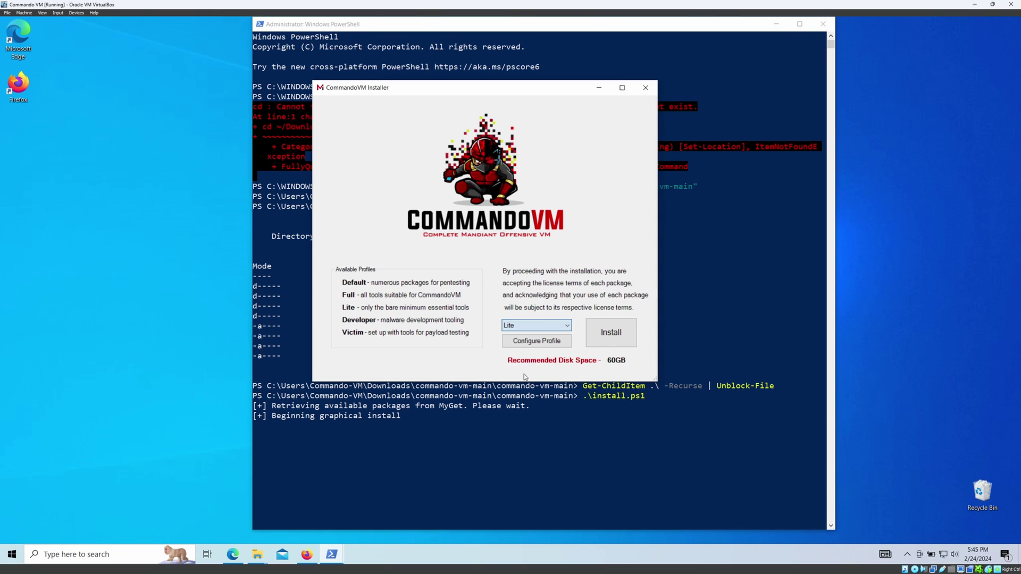
click(531, 326)
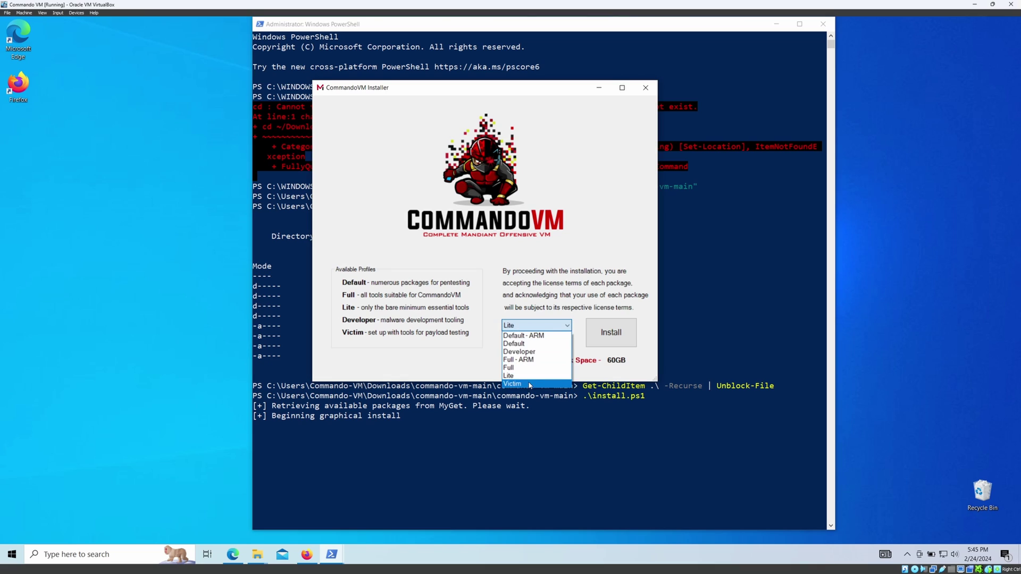
click(529, 382)
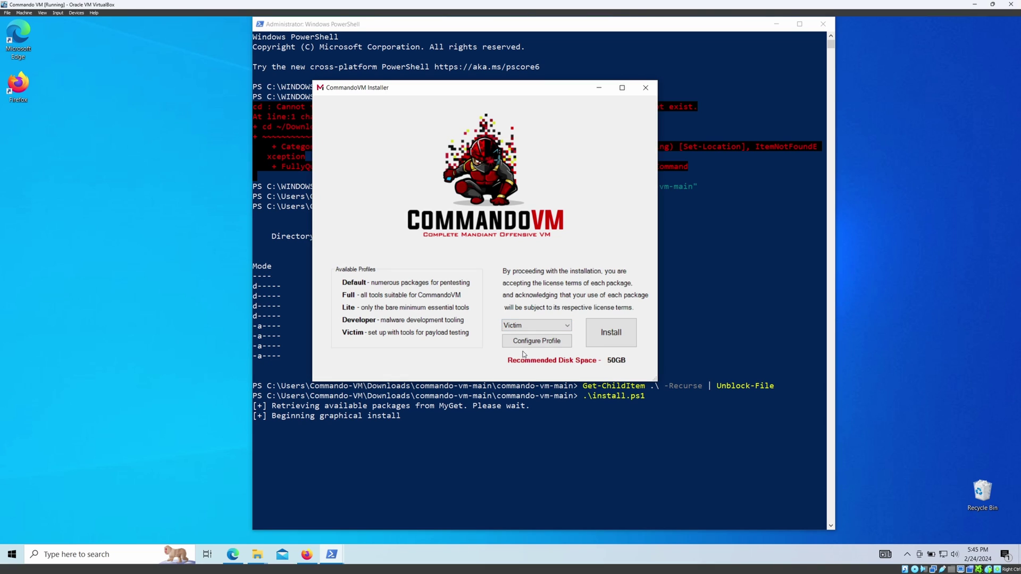
click(525, 326)
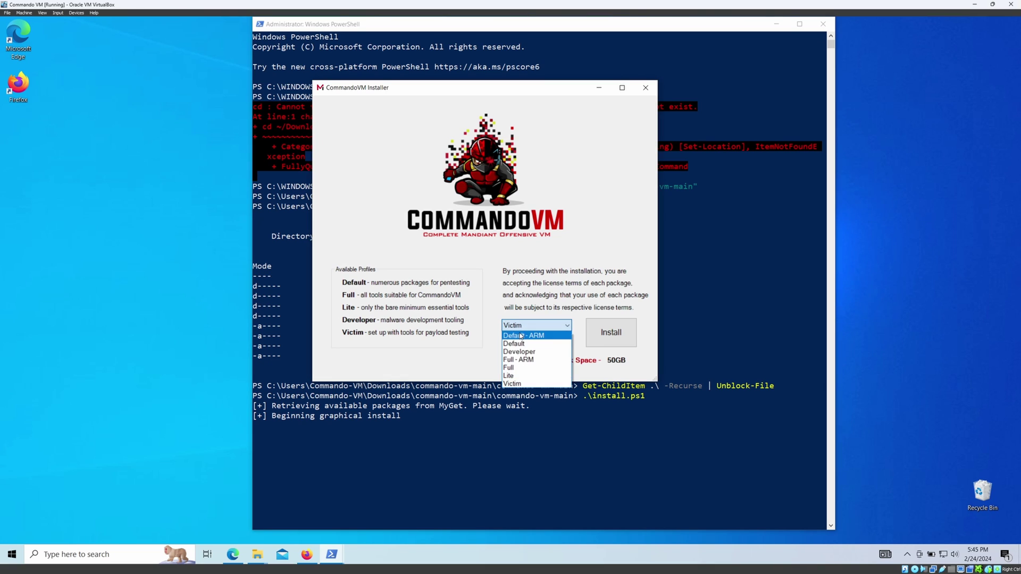
click(508, 344)
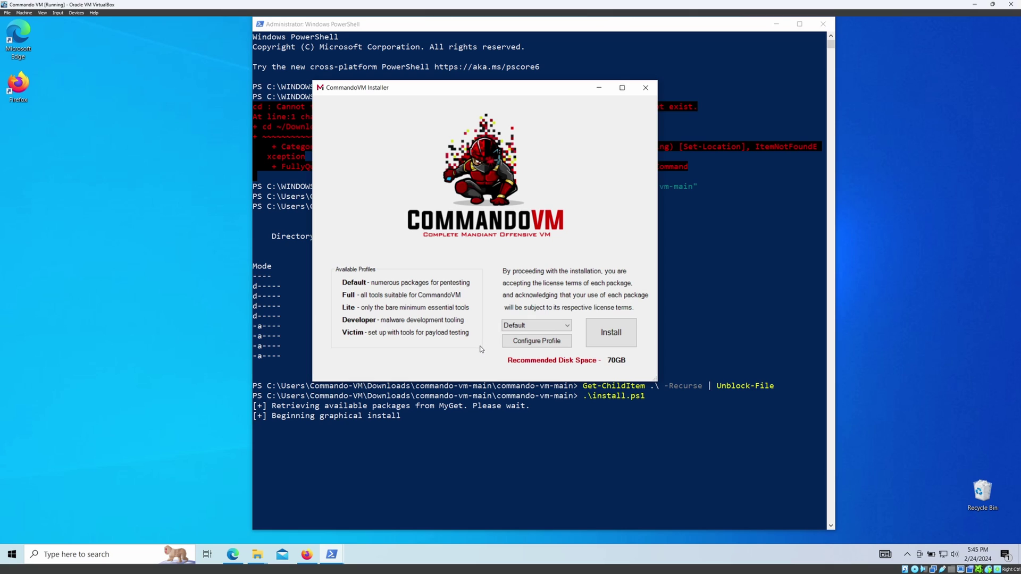
Start the Default-profile install and enter the user password in the Boxstarter Password prompt.
click(622, 333)
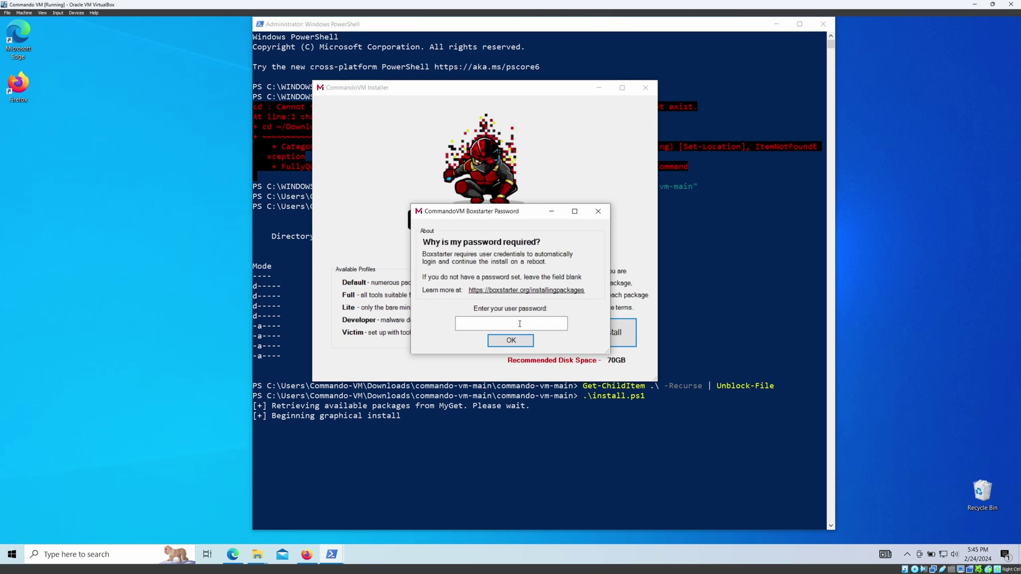
text(aa)
key(BackSpace)
key(BackSpace)
text(pass)
click(524, 341)
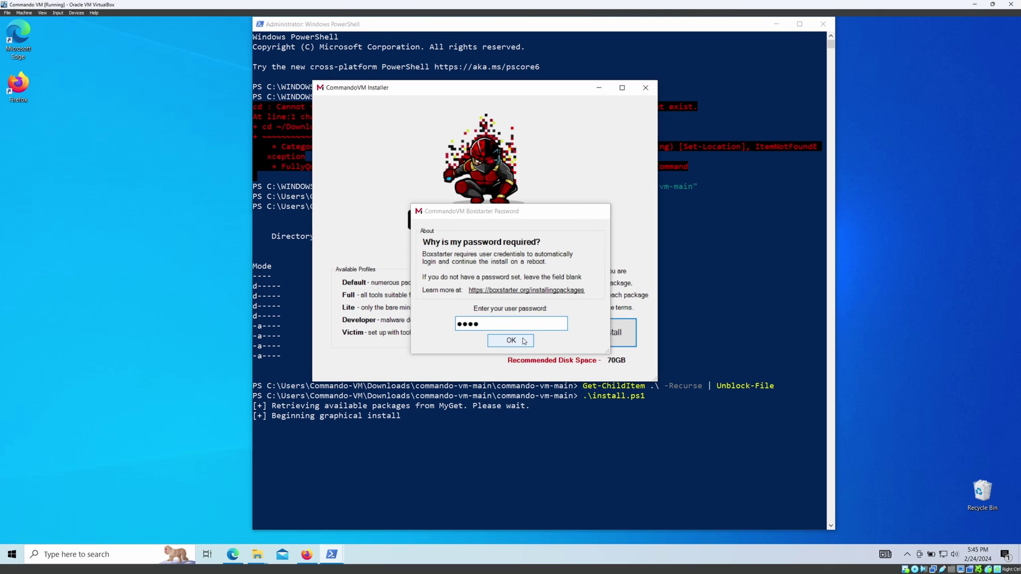